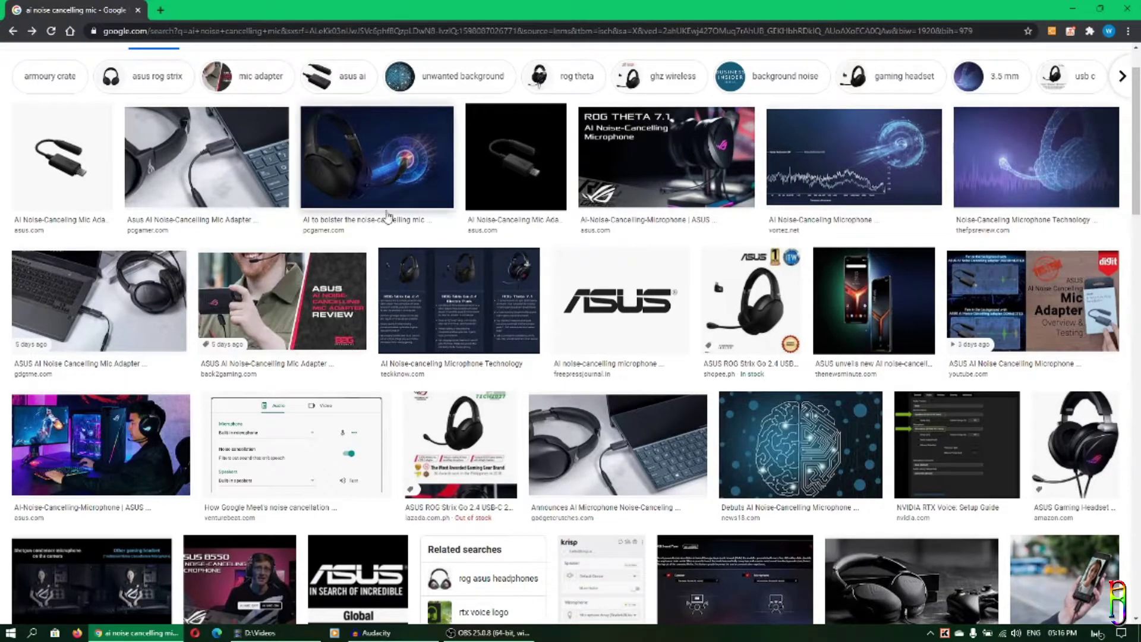
# Step: Leave the noise-cancelling mic image results for All results and search Google for 'krisp'
pyautogui.scroll(-10, 510, 355)
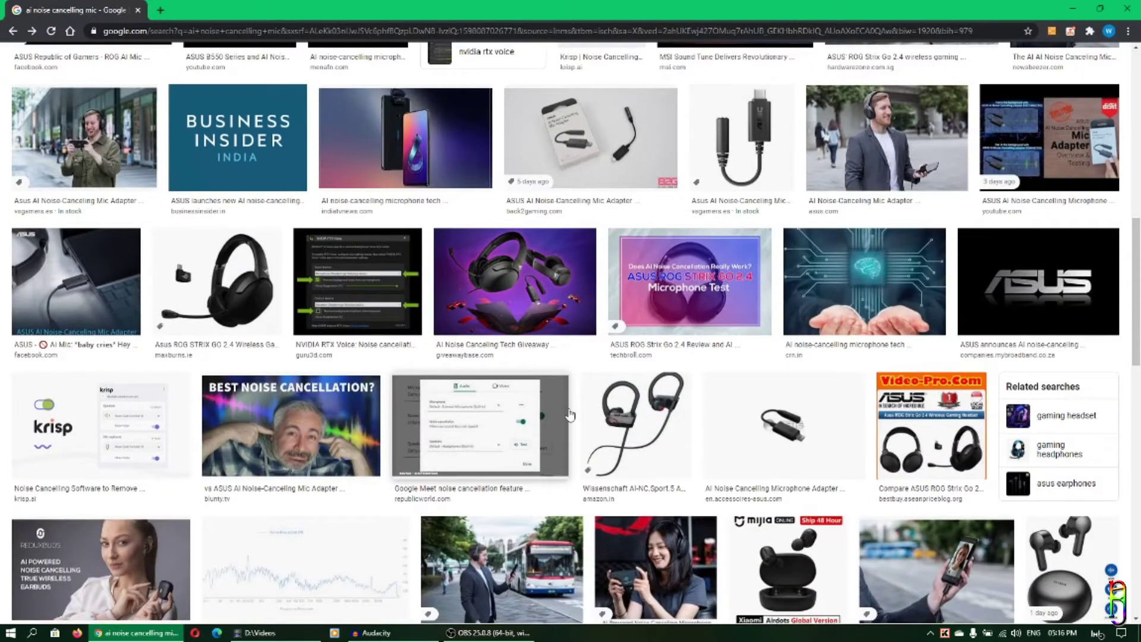
pyautogui.scroll(-3, 569, 414)
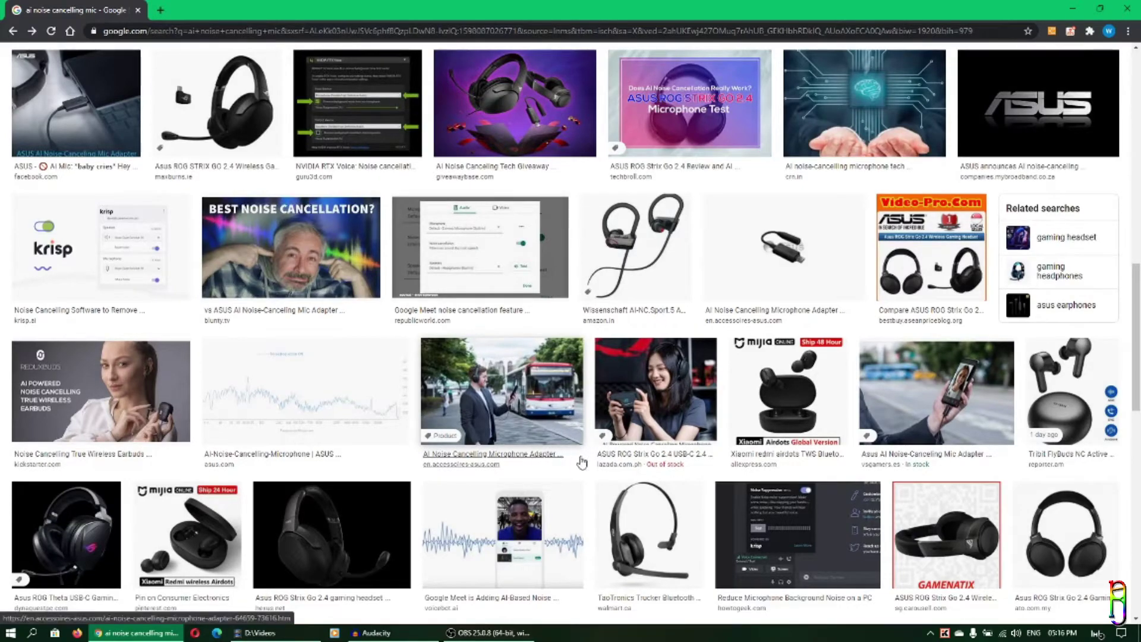
pyautogui.scroll(15, 581, 462)
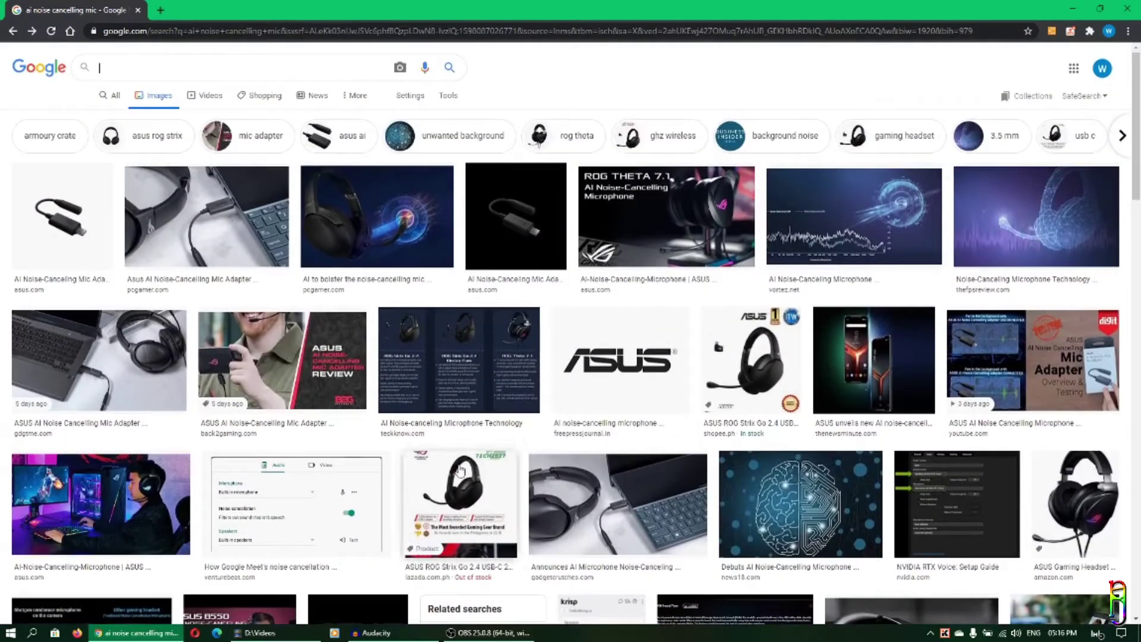
pyautogui.click(112, 96)
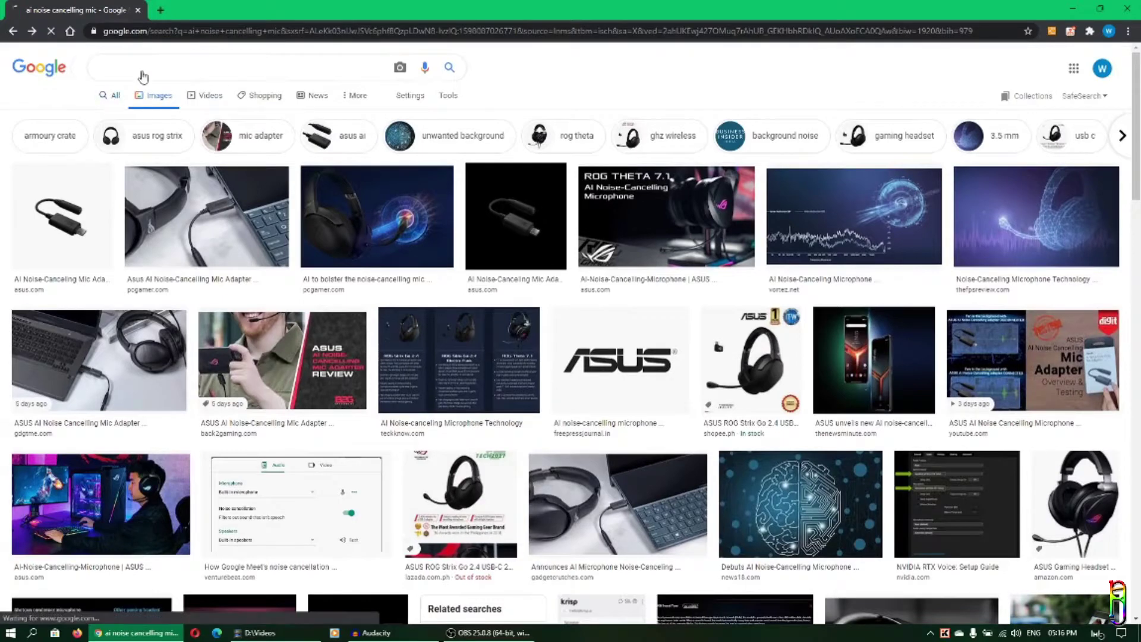
pyautogui.tripleClick(214, 64)
pyautogui.write('krisp')
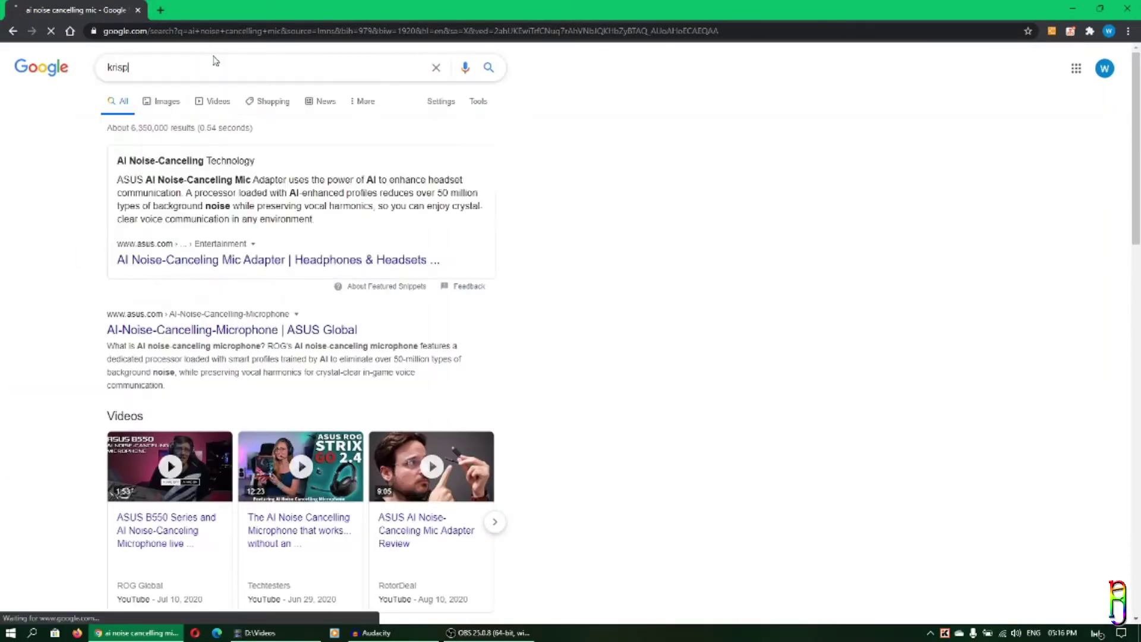
pyautogui.press('Return')
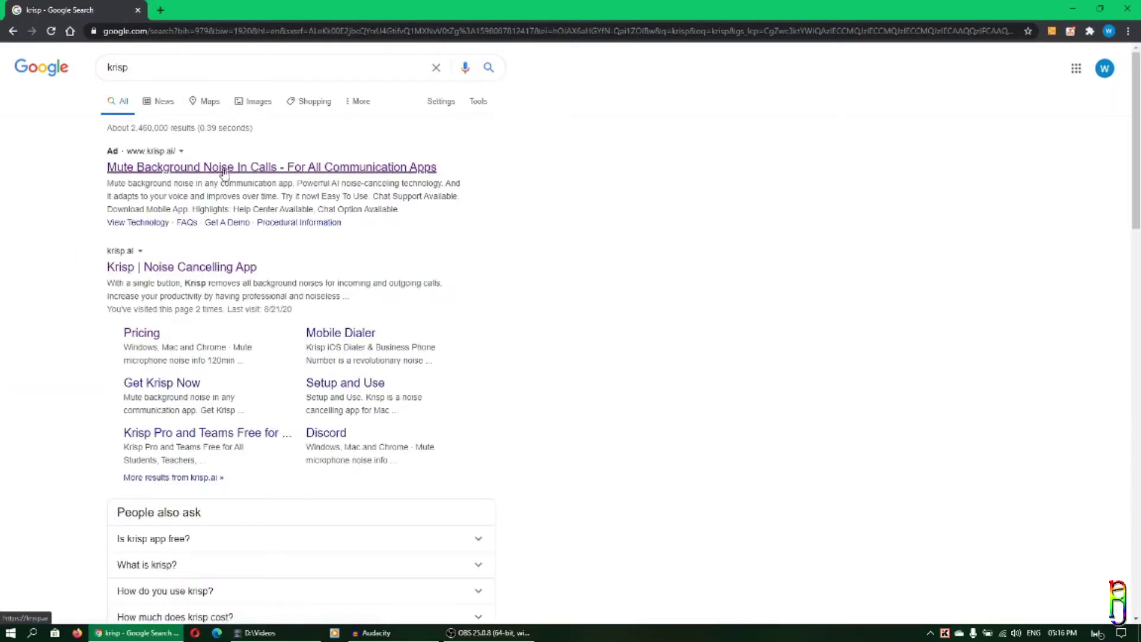
# Step: Open the Krisp ad result and go to the Krisp pricing plans
pyautogui.click(223, 172)
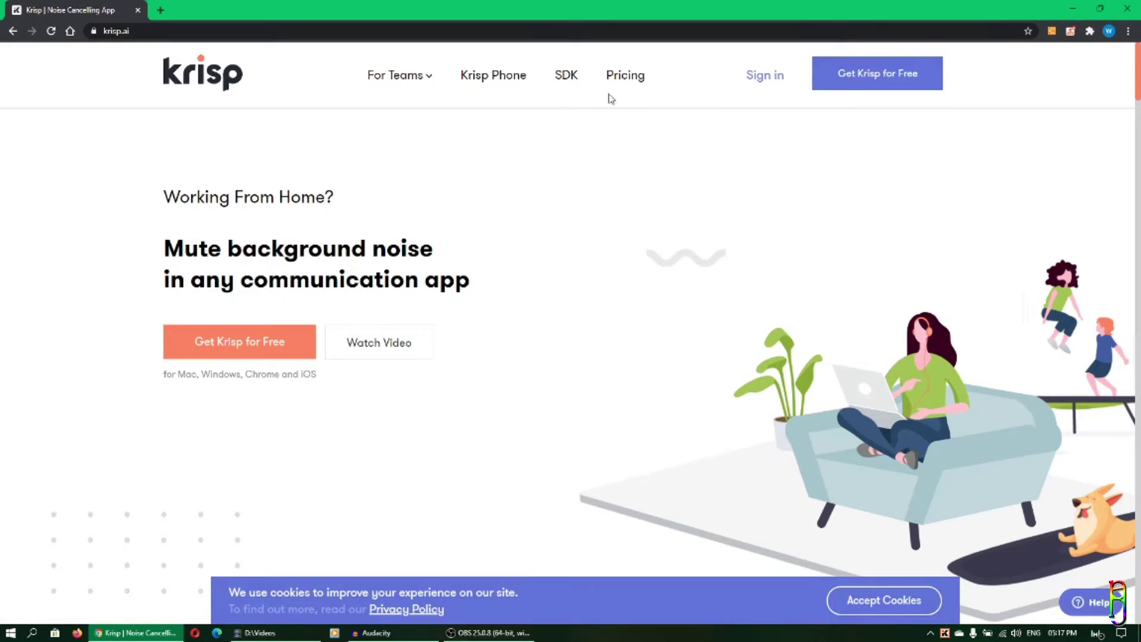
pyautogui.click(624, 76)
pyautogui.scroll(-3, 584, 265)
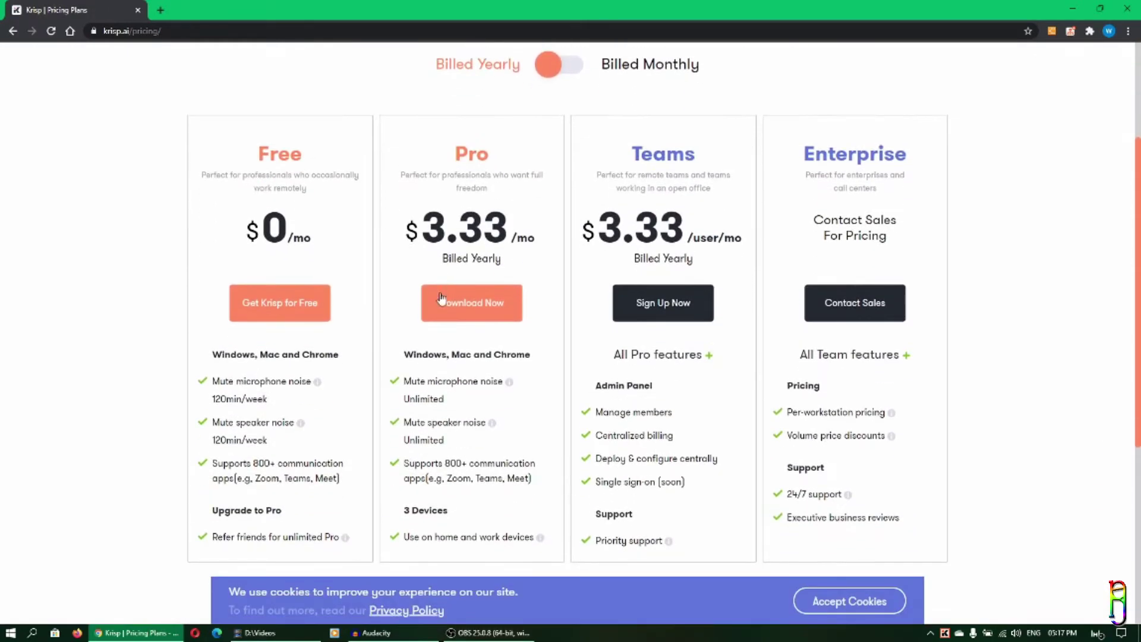
pyautogui.scroll(-2, 349, 353)
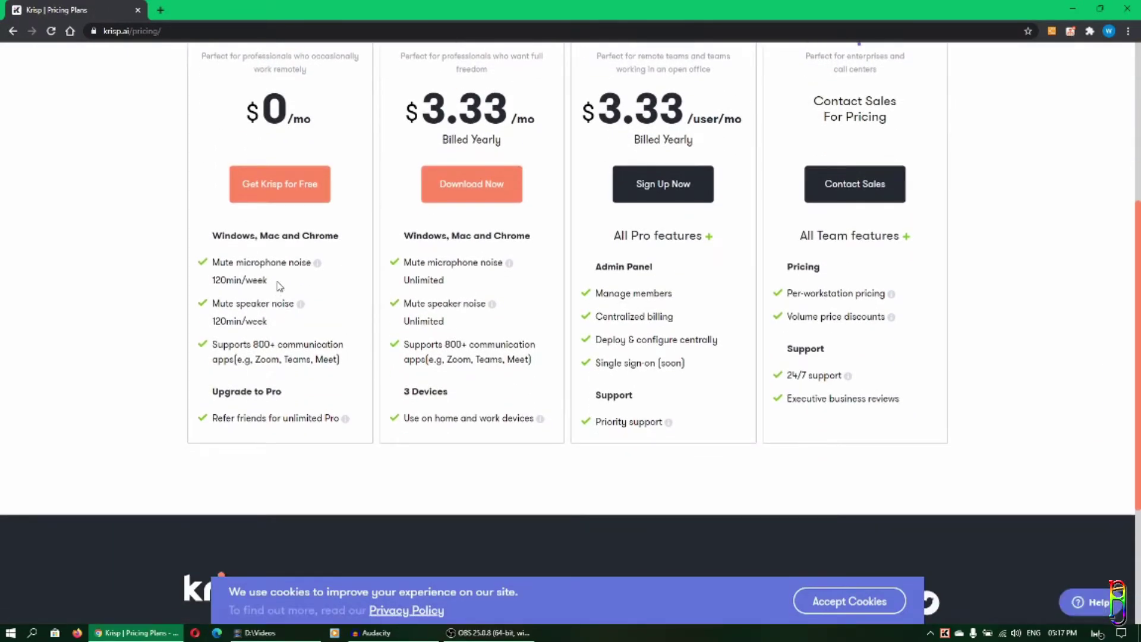
# Step: Highlight the Free plan's microphone noise limit and the Pro plan's price
pyautogui.moveTo(278, 282); pyautogui.dragTo(213, 271)
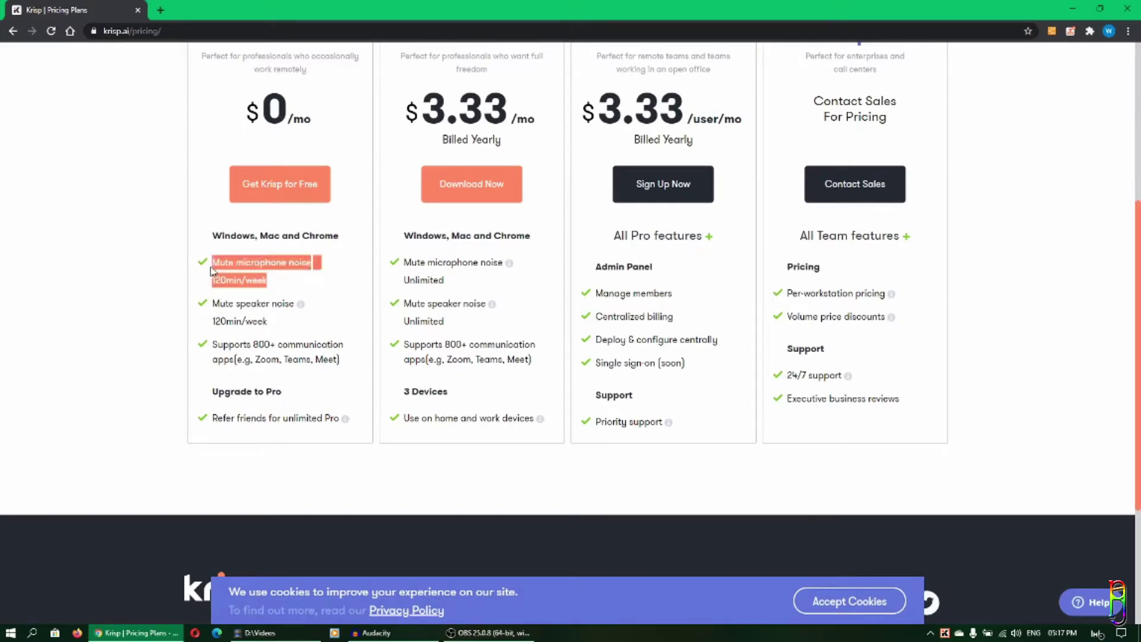
pyautogui.click(337, 309)
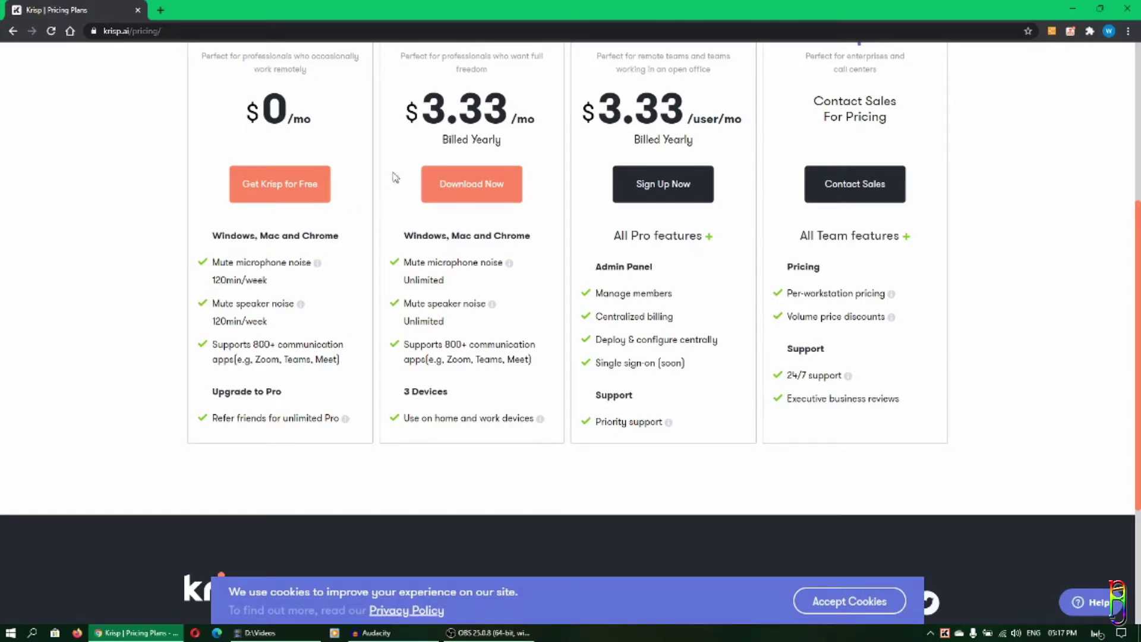
pyautogui.moveTo(422, 100); pyautogui.dragTo(516, 103)
pyautogui.click(558, 230)
pyautogui.scroll(3, 526, 497)
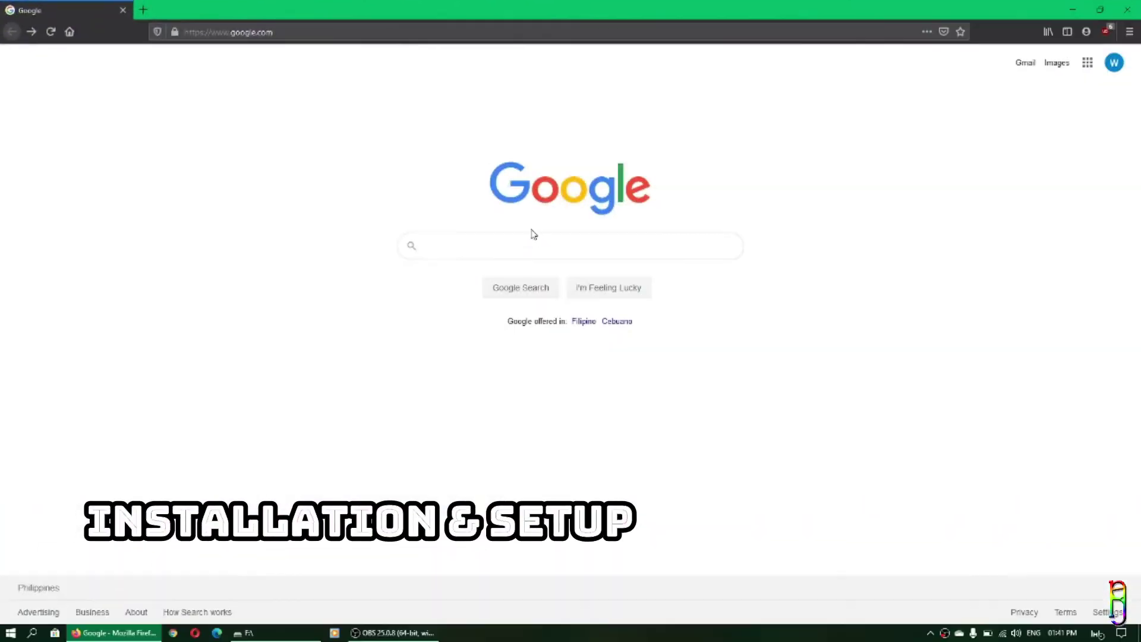
# Step: Search for krisp and open the 'Krisp | Noise Cancelling App' result
pyautogui.write('sp')
pyautogui.press('Return')
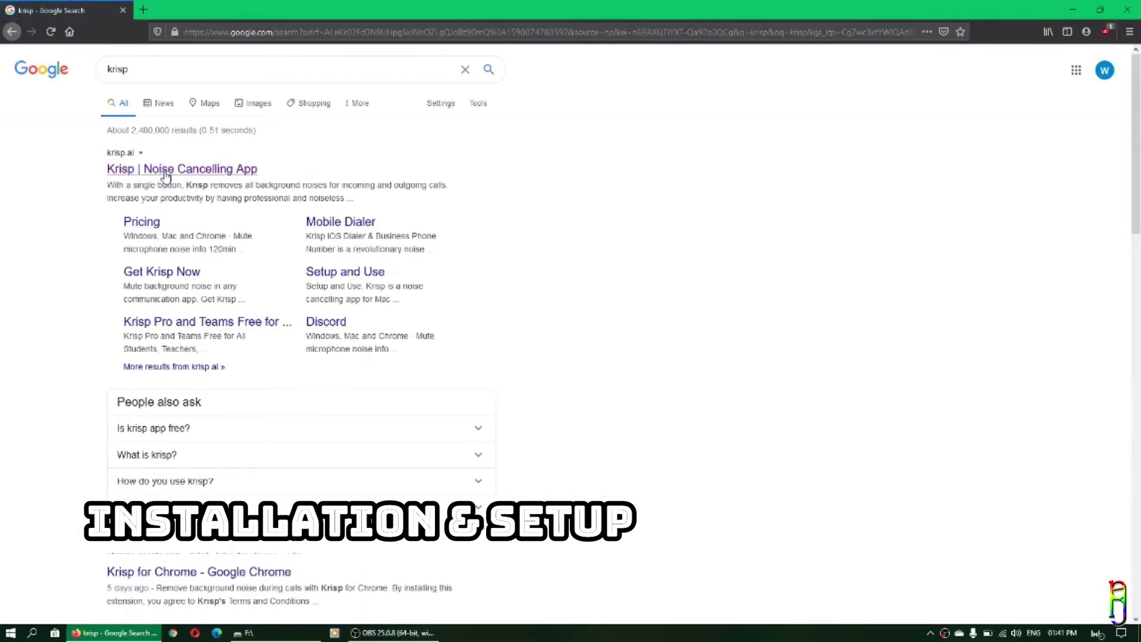
pyautogui.click(165, 171)
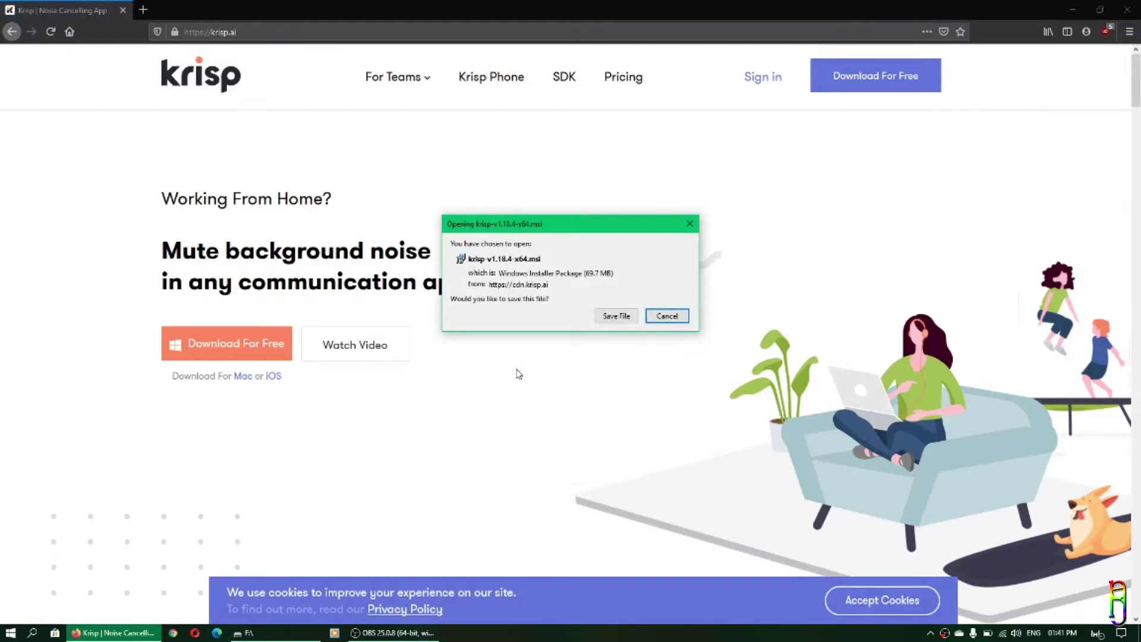
# Step: Save the installer krisp-v1.18.4-x64.msi and open its download folder once finished
pyautogui.click(615, 316)
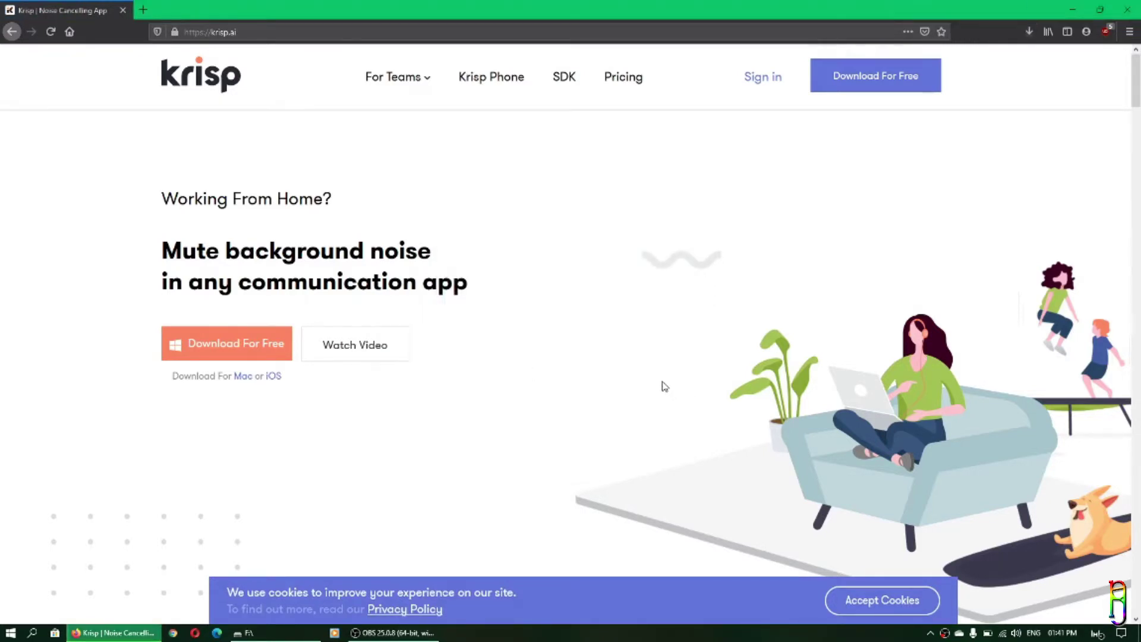
pyautogui.click(1029, 32)
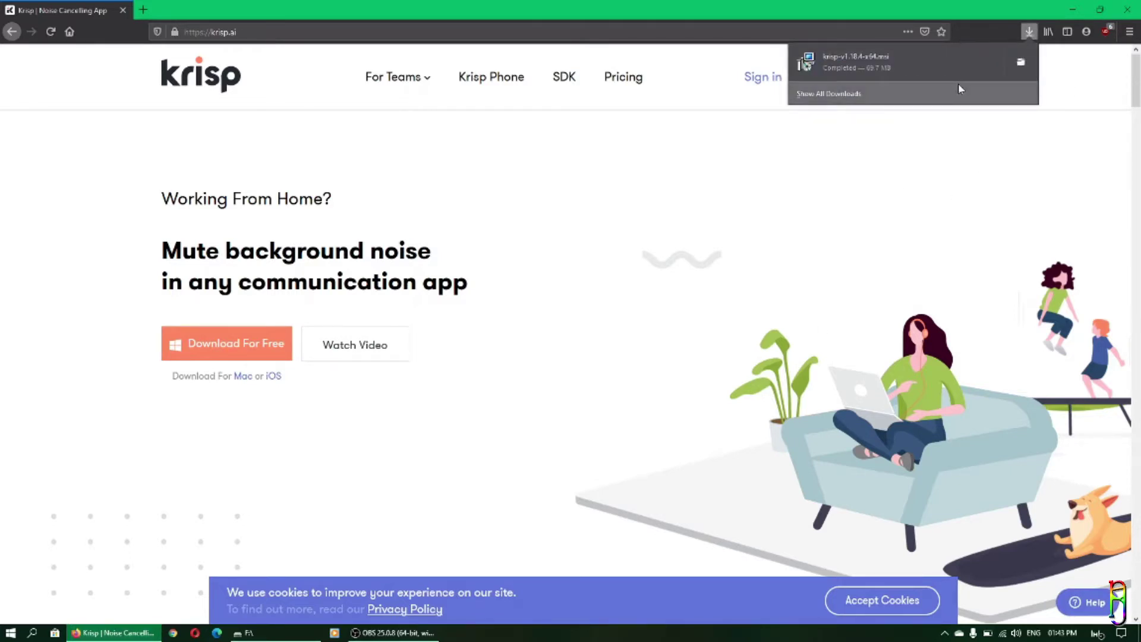
pyautogui.click(1021, 62)
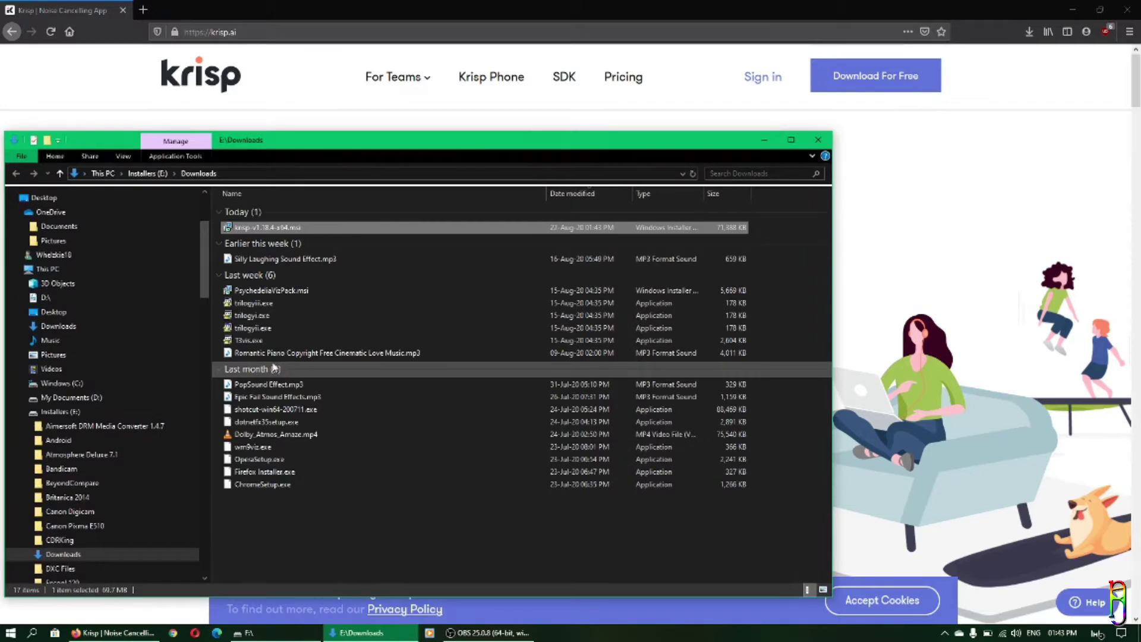
# Step: Run the Krisp installer through Next, Install and Finish
pyautogui.doubleClick(272, 229)
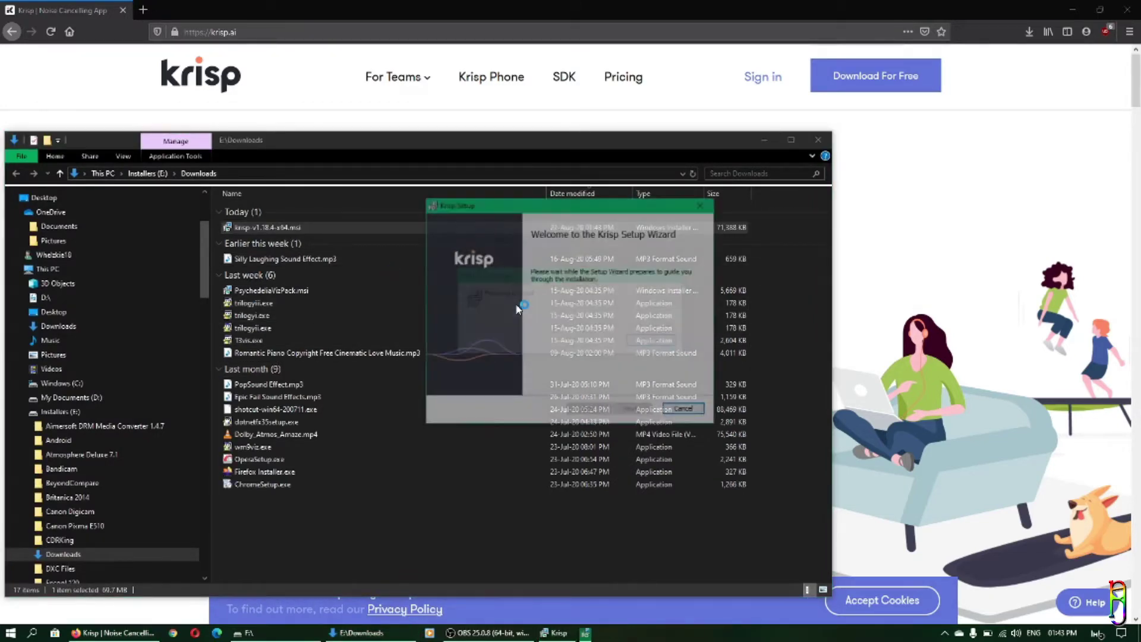
pyautogui.click(631, 412)
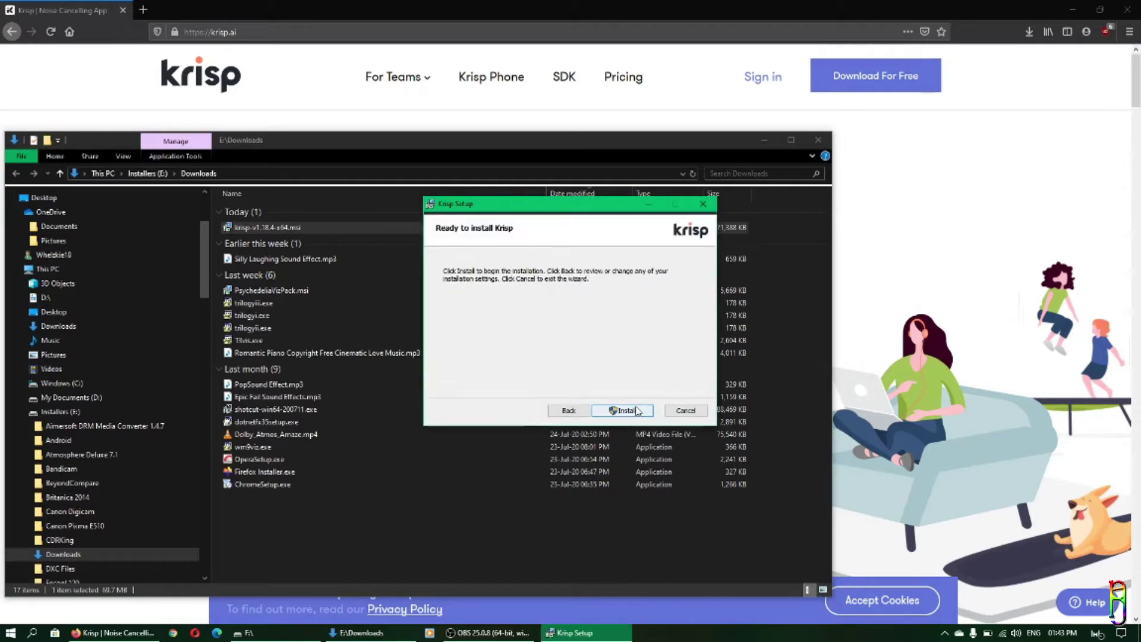
pyautogui.click(631, 413)
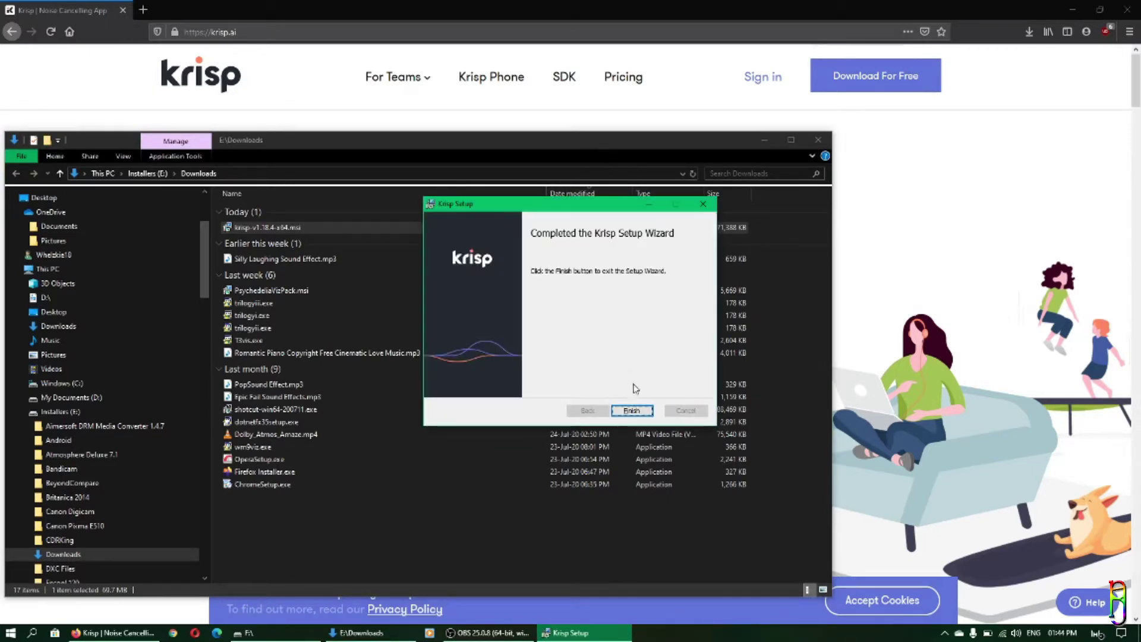
pyautogui.click(632, 411)
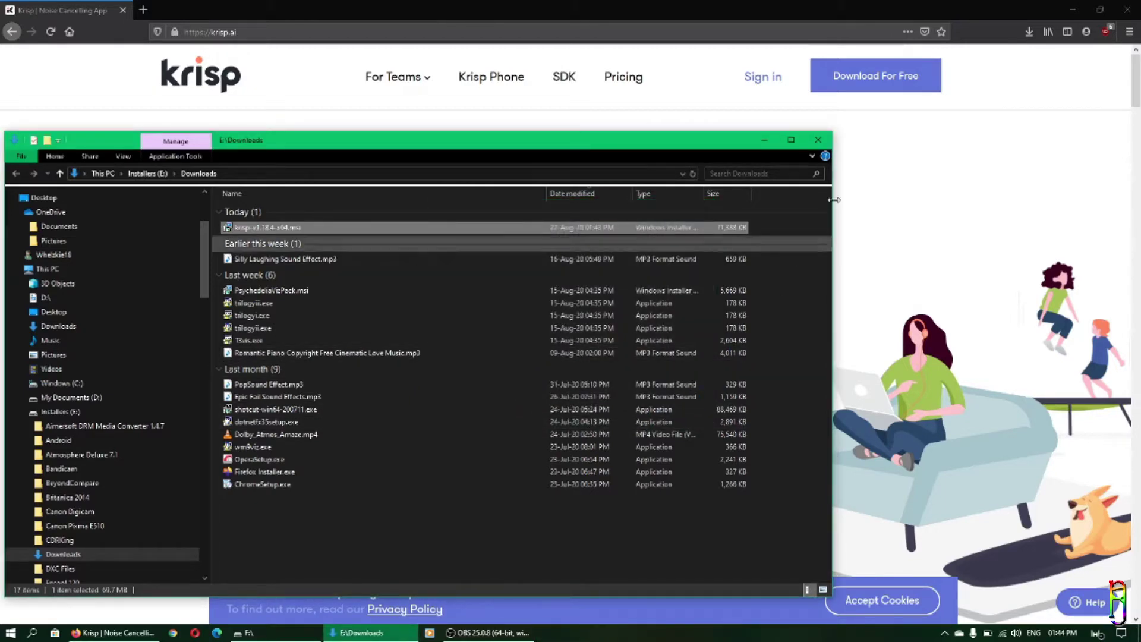
# Step: Pin Krisp to the Start tiles, launch it, and open a new Firefox tab
pyautogui.click(764, 143)
pyautogui.click(11, 633)
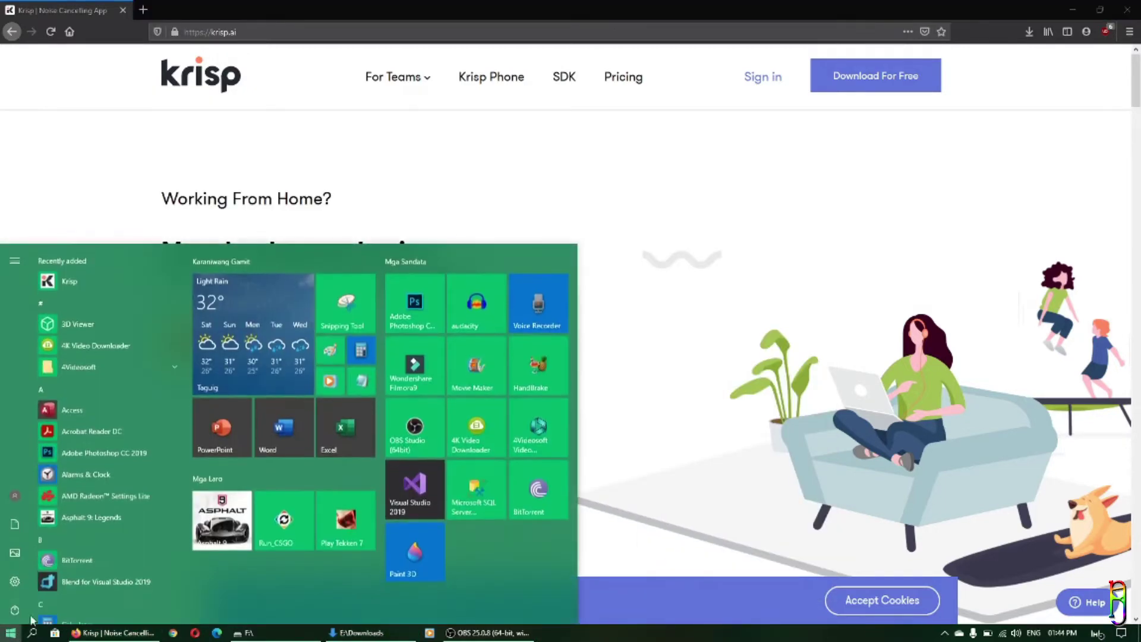
pyautogui.moveTo(66, 280); pyautogui.dragTo(479, 562)
pyautogui.click(489, 542)
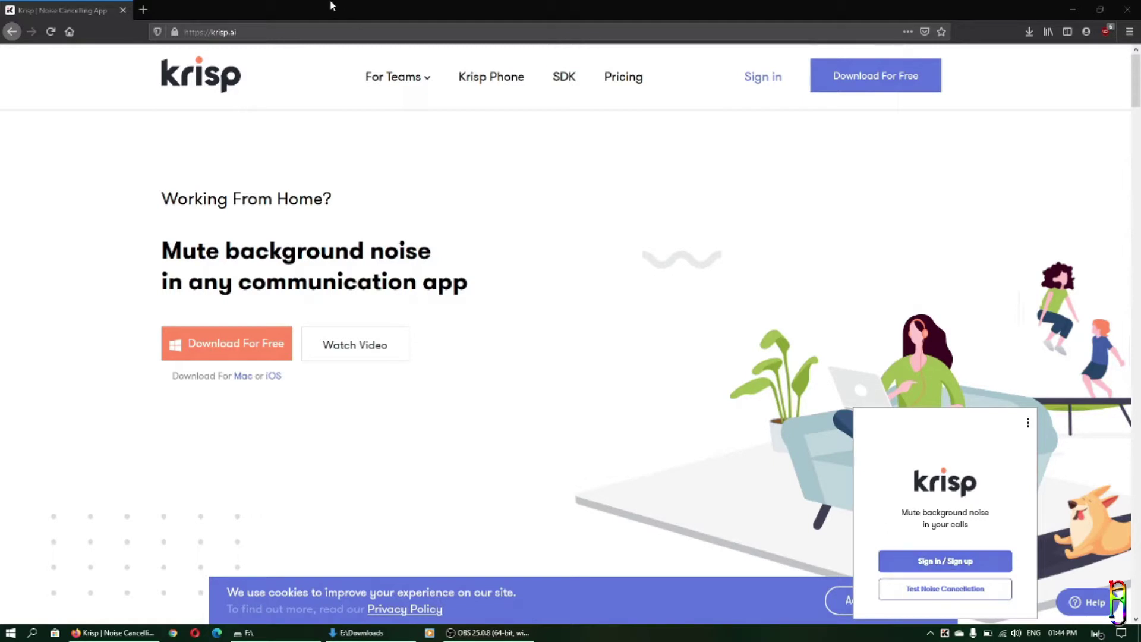
pyautogui.click(143, 9)
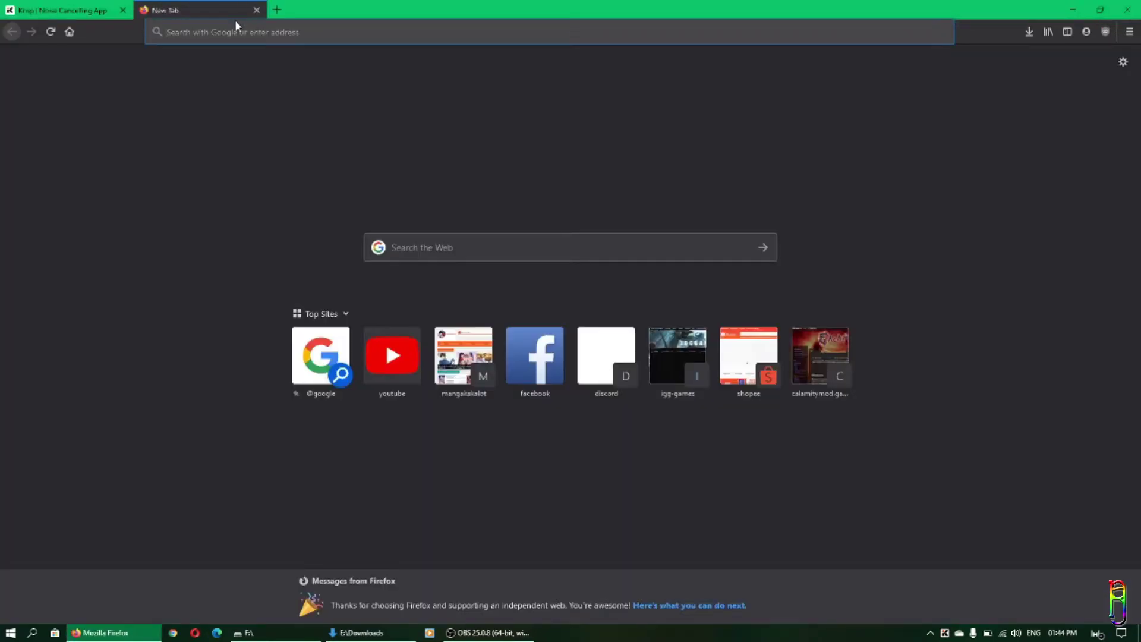
# Step: Search Google for 'temp mail' and open the Temp Mail site in a new tab
pyautogui.write('www')
pyautogui.press('Return')
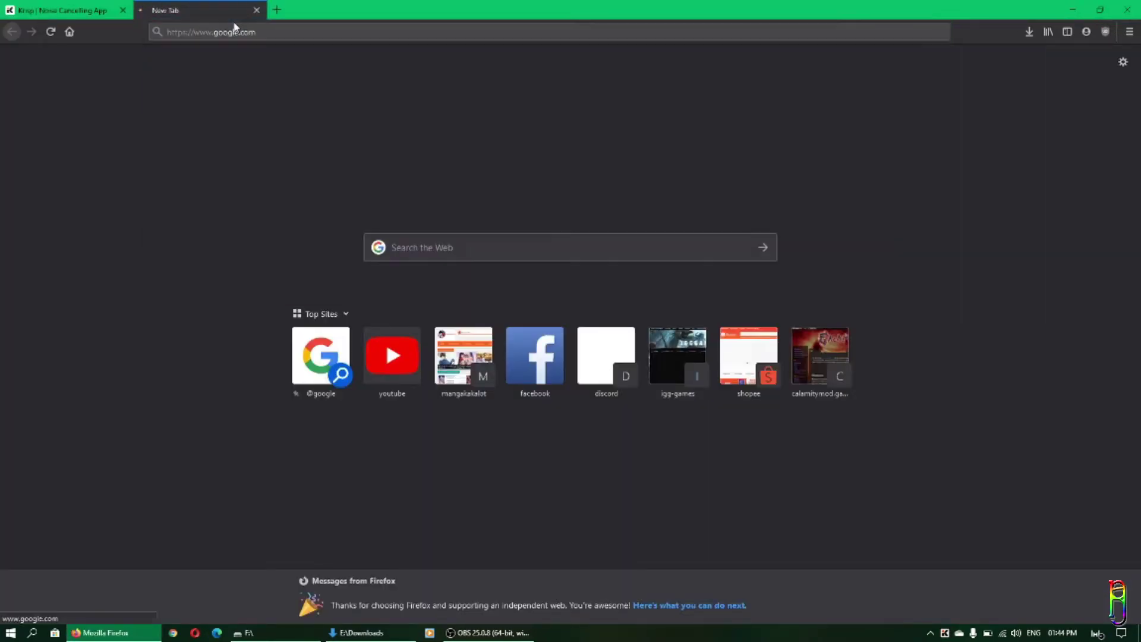
pyautogui.write('temp mail')
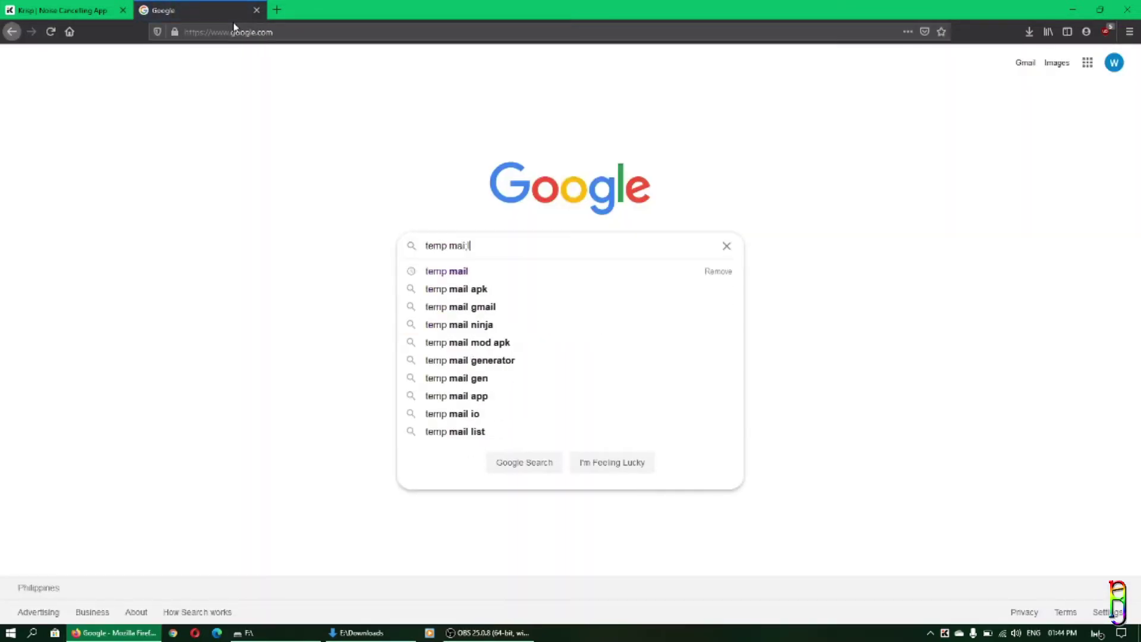
pyautogui.press('Return')
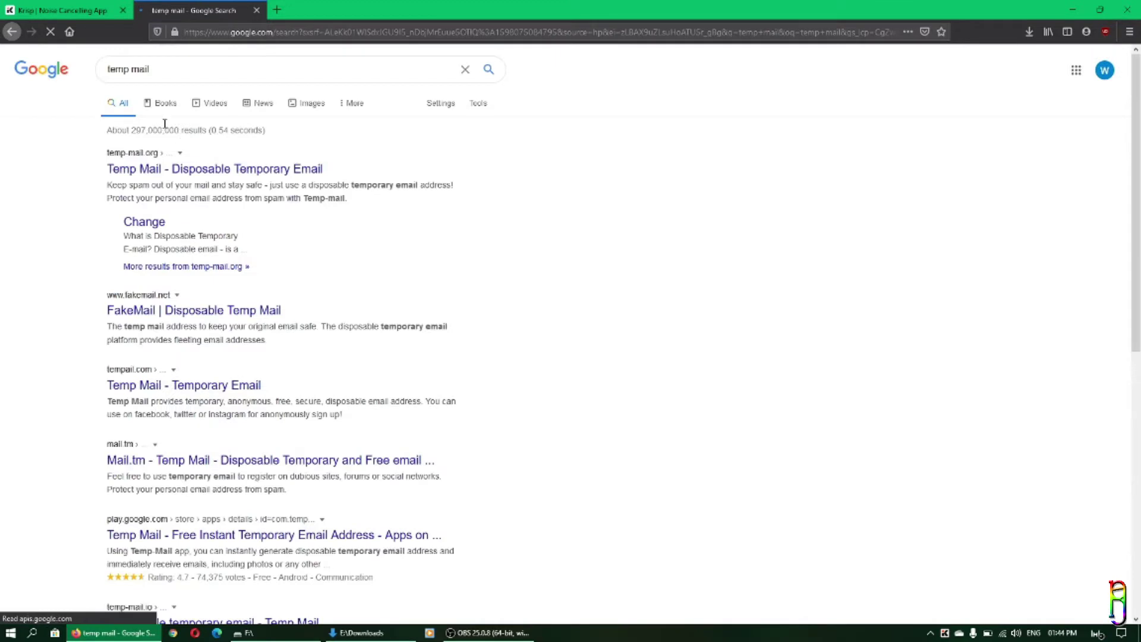
pyautogui.middleClick(238, 171)
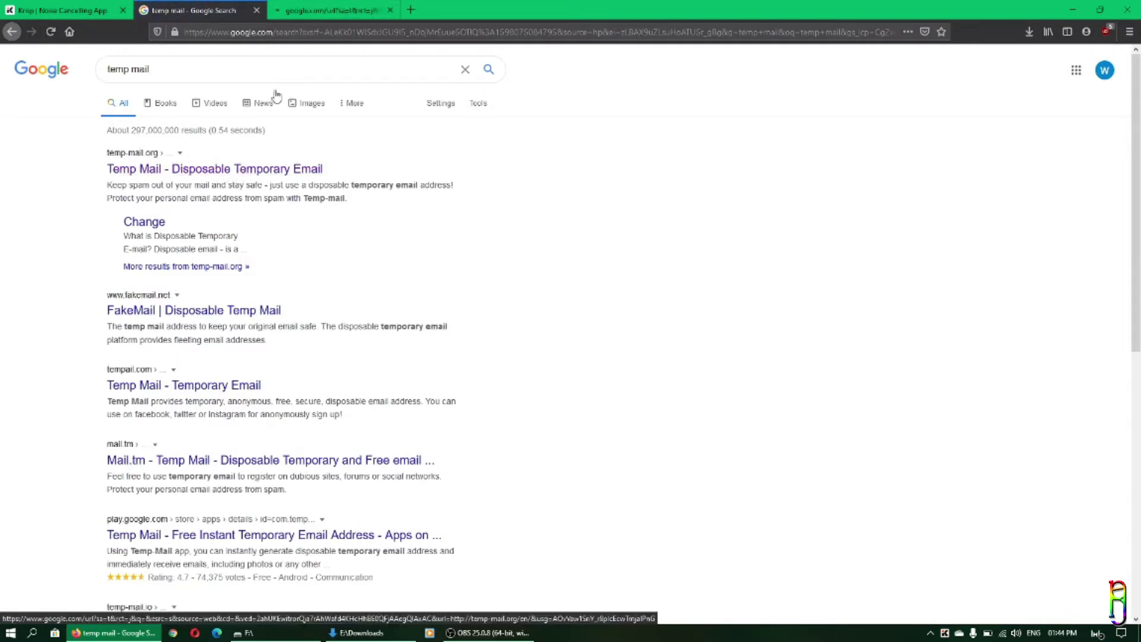
pyautogui.click(321, 11)
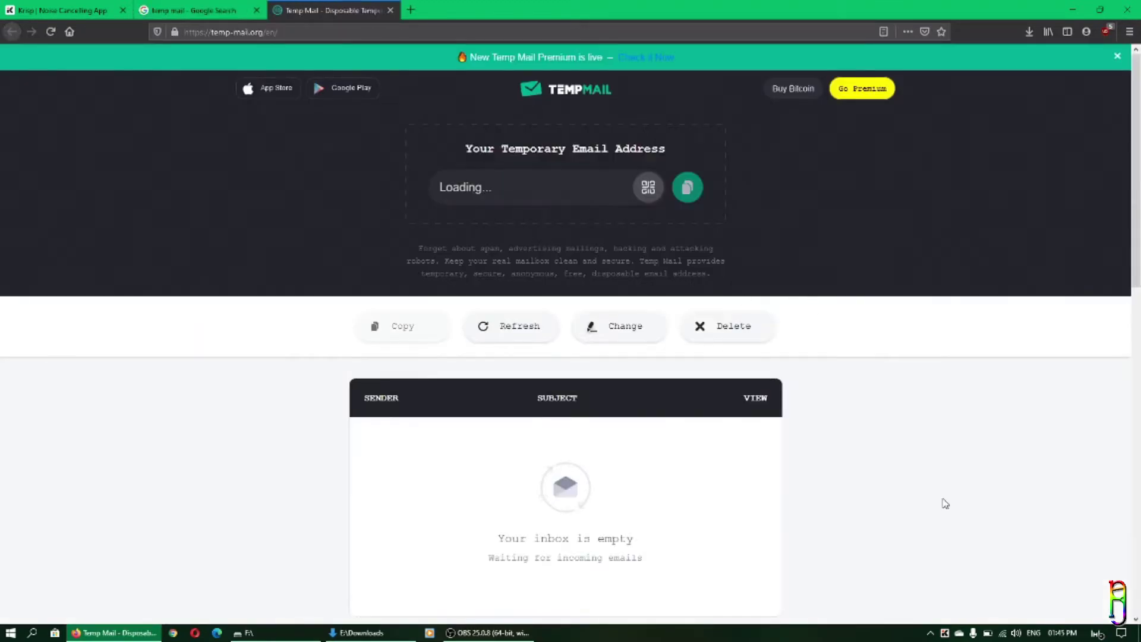
# Step: Copy the temporary email address and start Krisp sign-in from its tray panel
pyautogui.moveTo(582, 187); pyautogui.dragTo(441, 189)
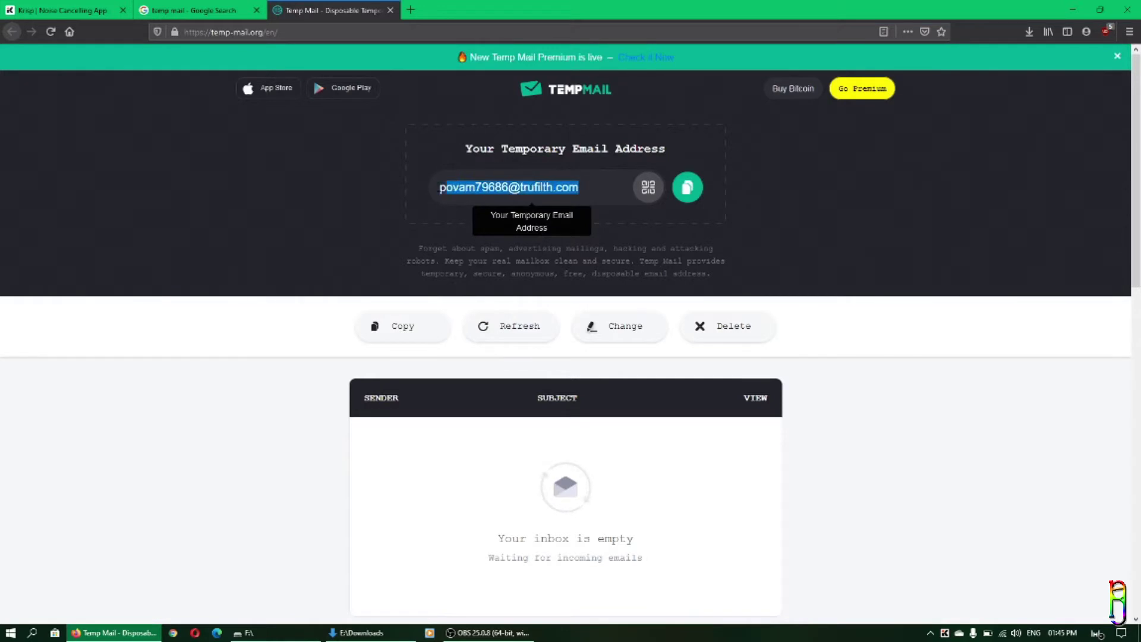
pyautogui.rightClick(479, 186)
pyautogui.click(507, 216)
pyautogui.click(945, 633)
pyautogui.click(958, 559)
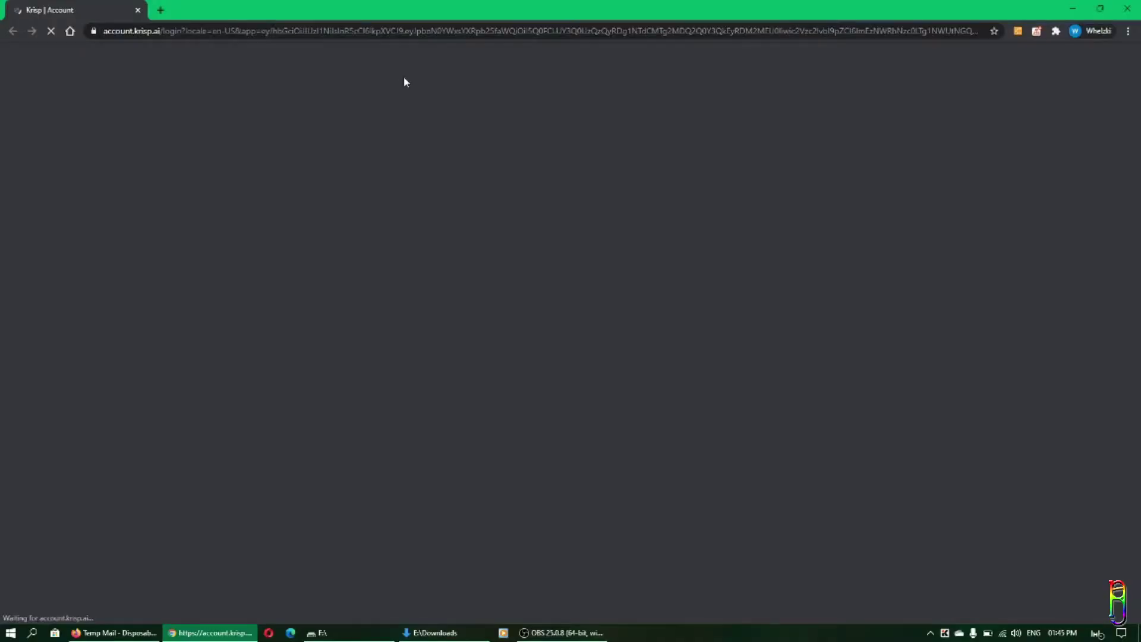
# Step: Paste the temporary email address into the Krisp login page and continue
pyautogui.click(113, 632)
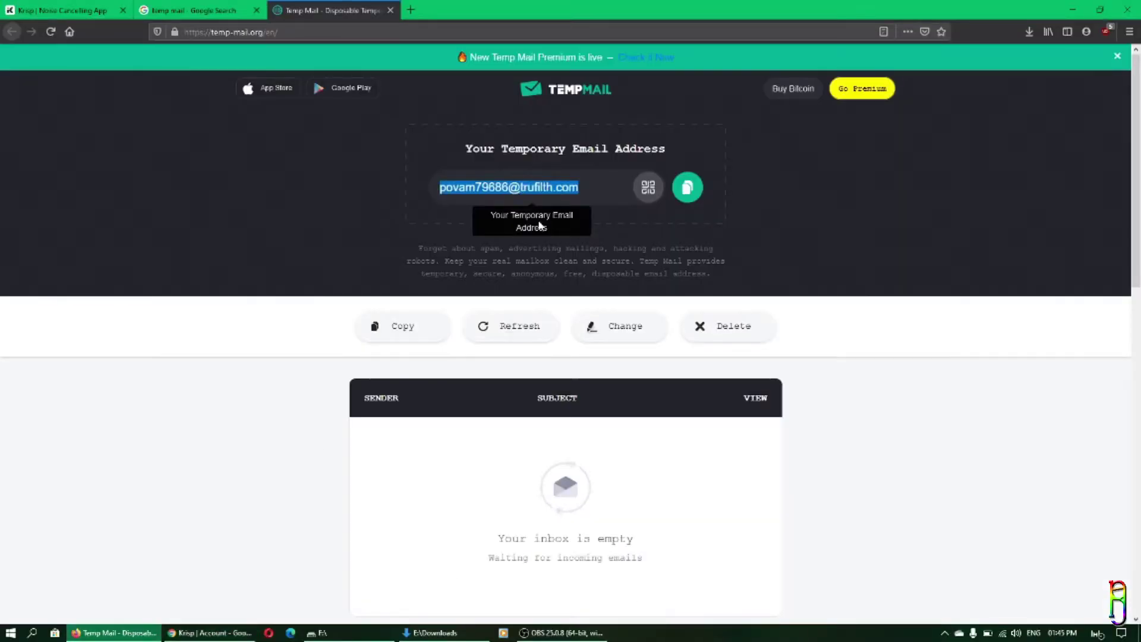
pyautogui.hotkey('alt', 'Tab')
pyautogui.click(337, 272)
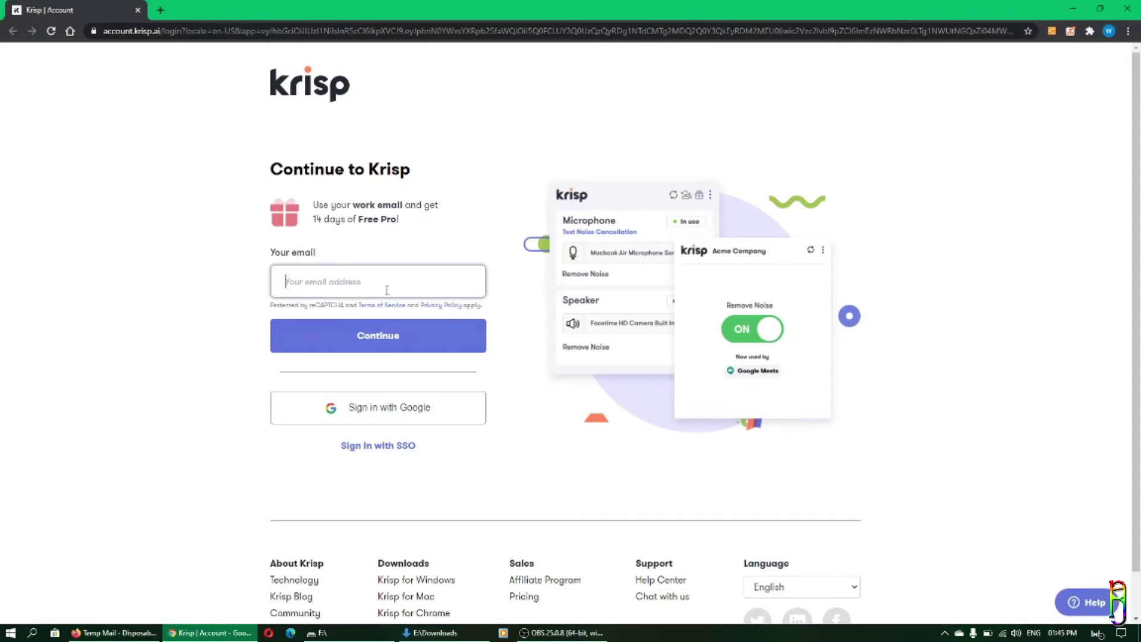
pyautogui.hotkey('ctrl', 'v')
pyautogui.click(385, 337)
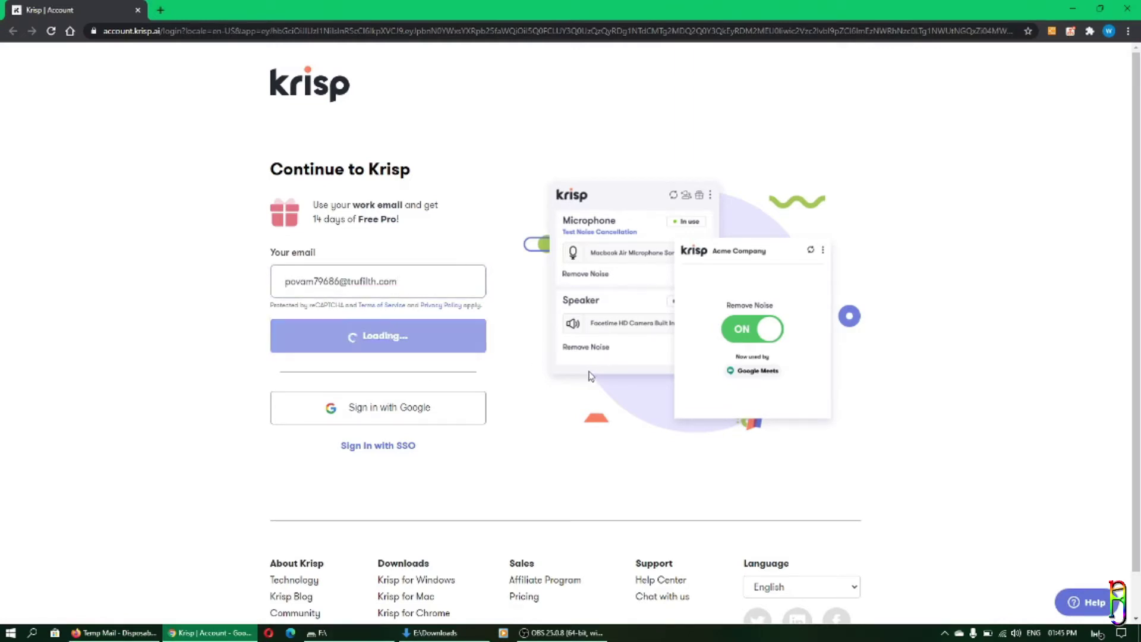
# Step: Copy the verification code from the Krisp email and paste it into the code boxes
pyautogui.hotkey('alt', 'Tab')
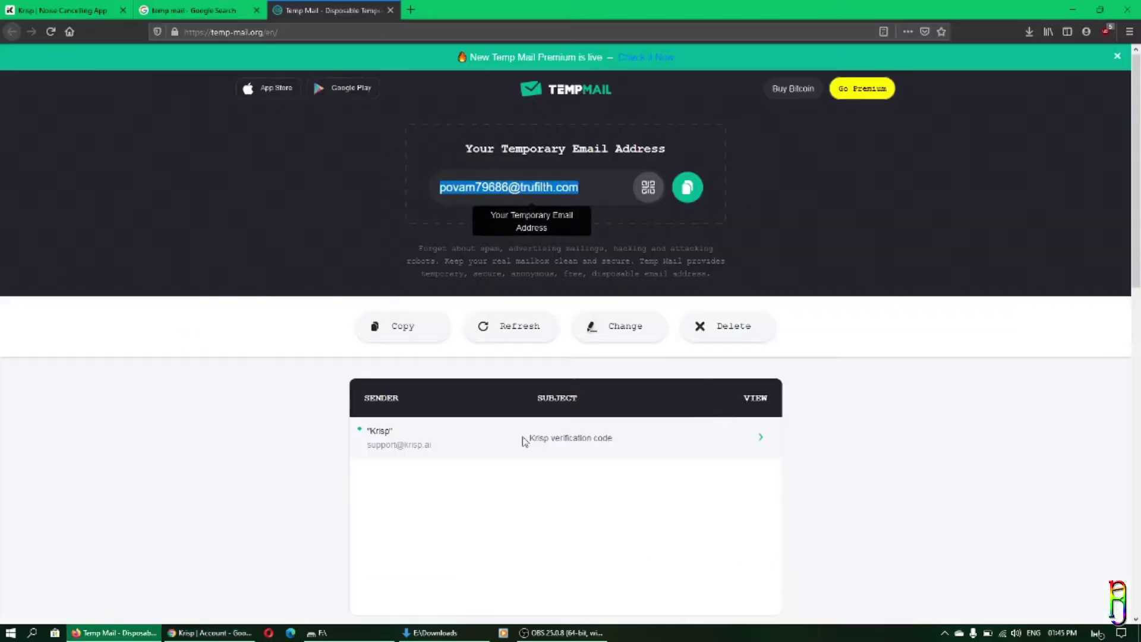
pyautogui.click(594, 440)
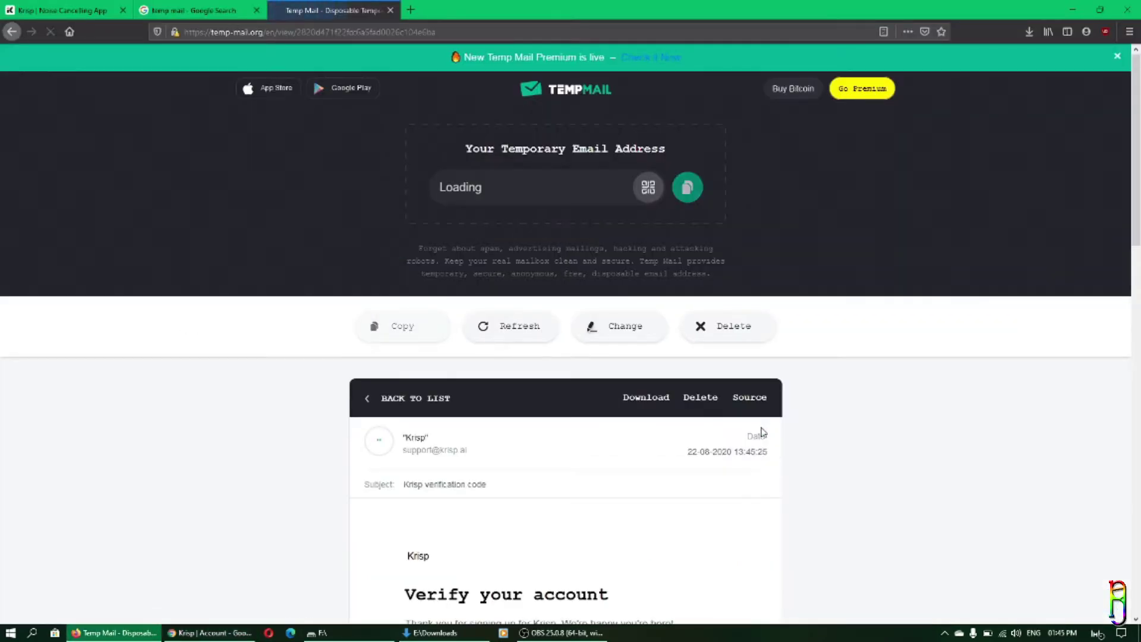
pyautogui.scroll(-5, 693, 357)
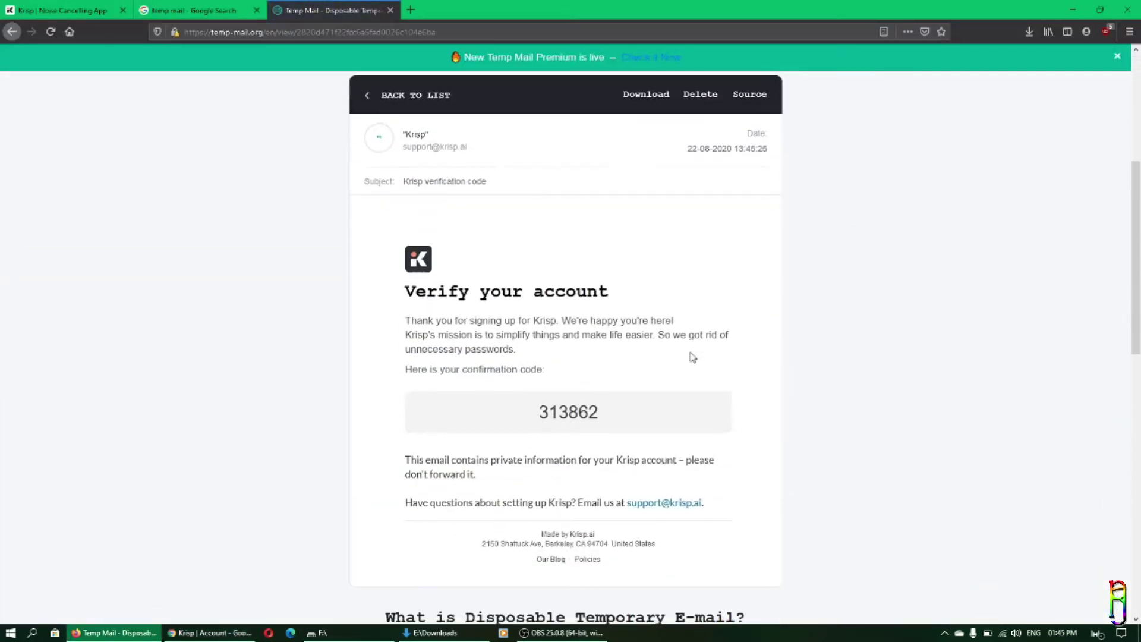
pyautogui.doubleClick(553, 411)
pyautogui.hotkey('alt', 'Tab')
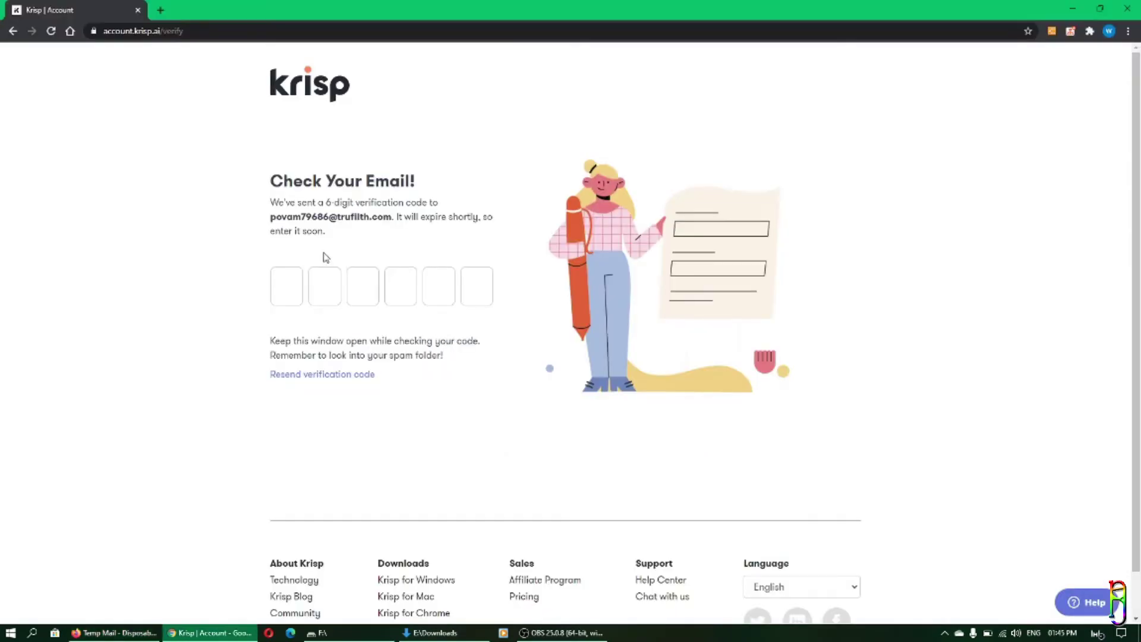
pyautogui.hotkey('ctrl', 'v')
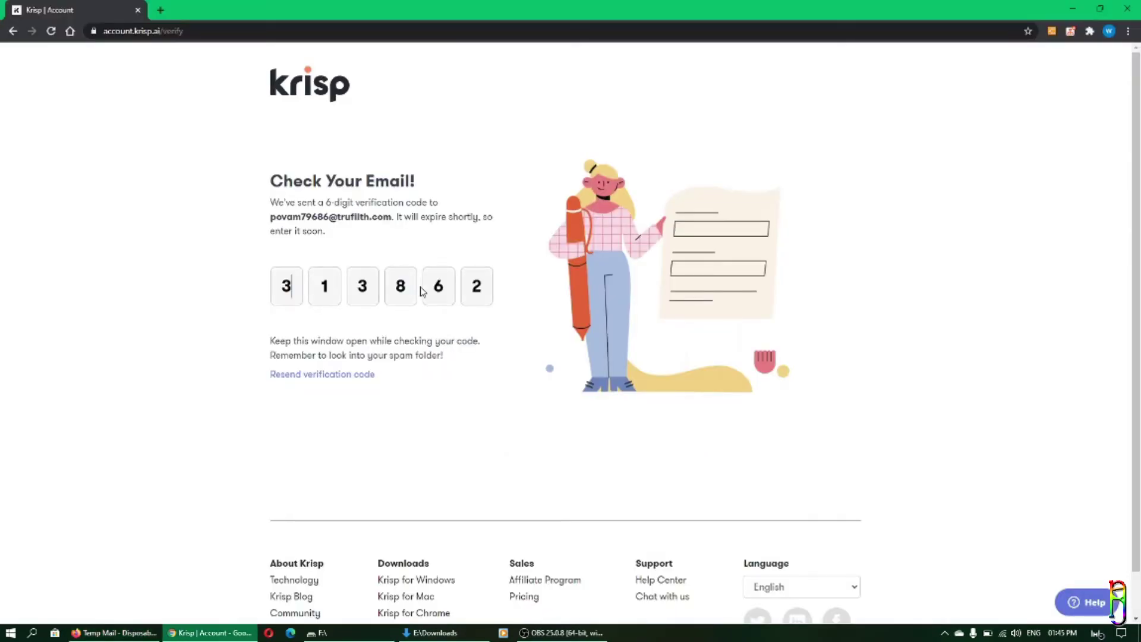
# Step: Start the Krisp desktop setup and choose Zoom as the app
pyautogui.click(1076, 11)
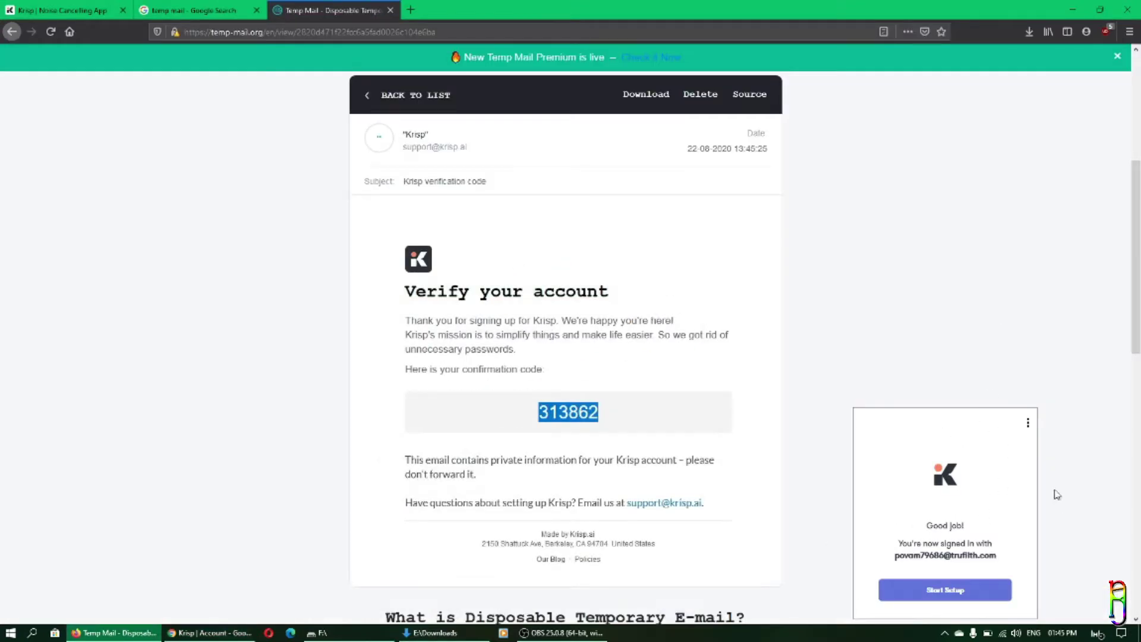
pyautogui.click(969, 590)
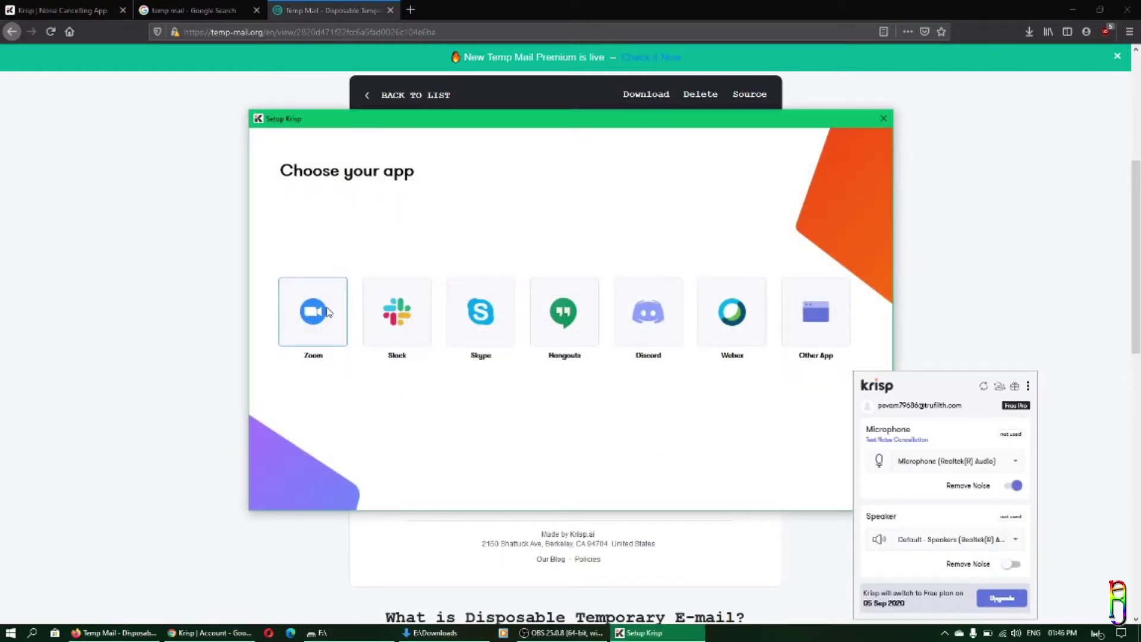
pyautogui.click(328, 312)
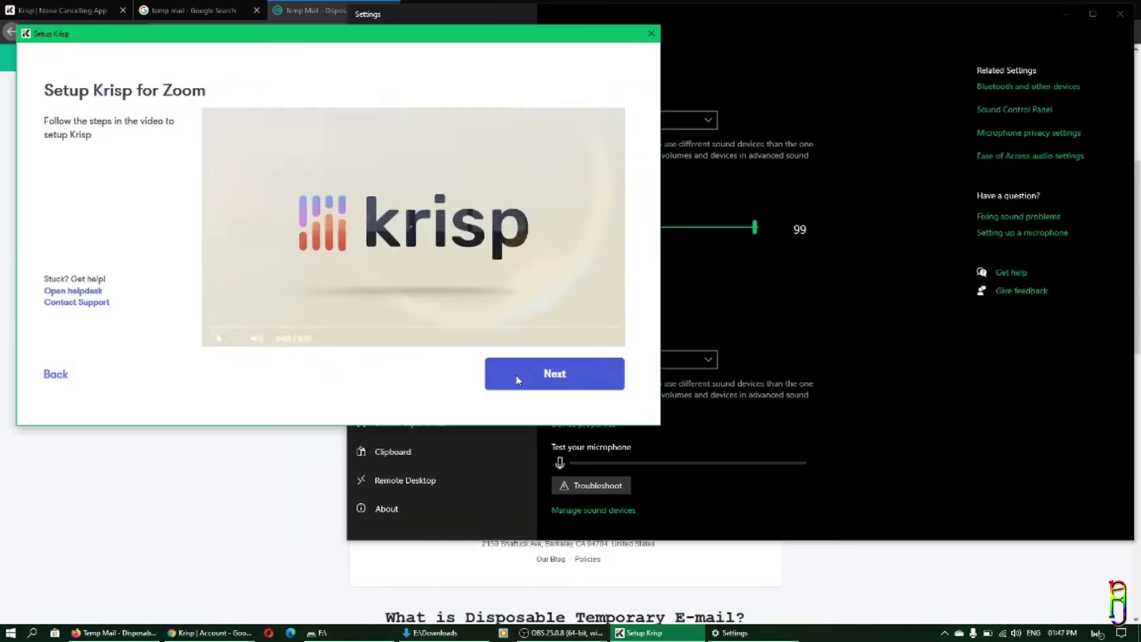
# Step: Finish the Krisp setup wizard and bring Windows Sound settings forward
pyautogui.click(525, 369)
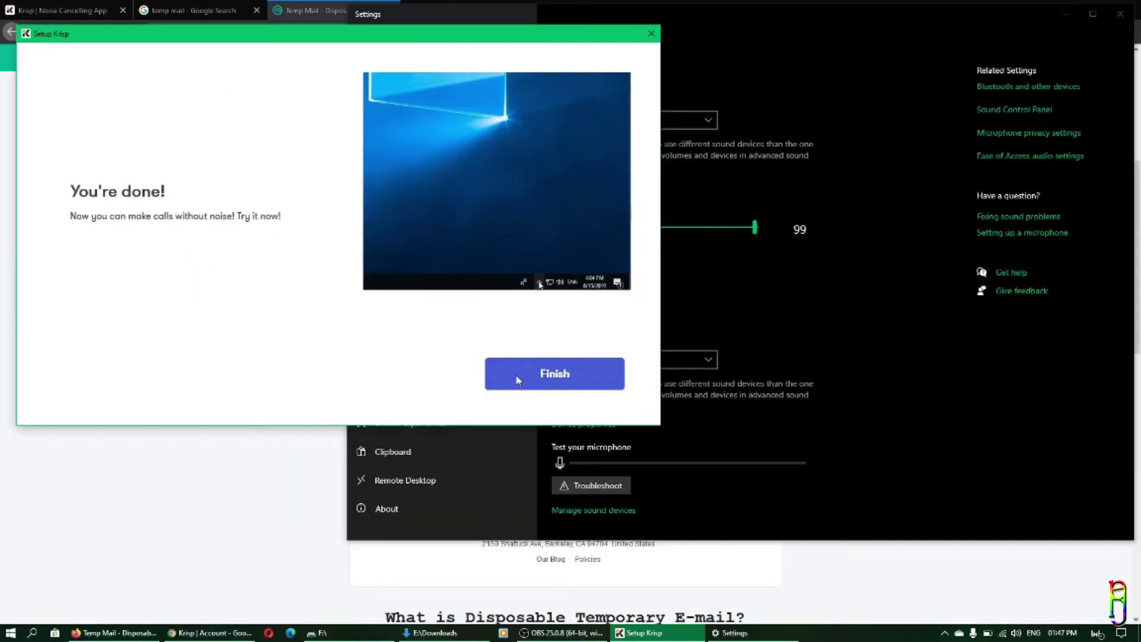
pyautogui.click(524, 367)
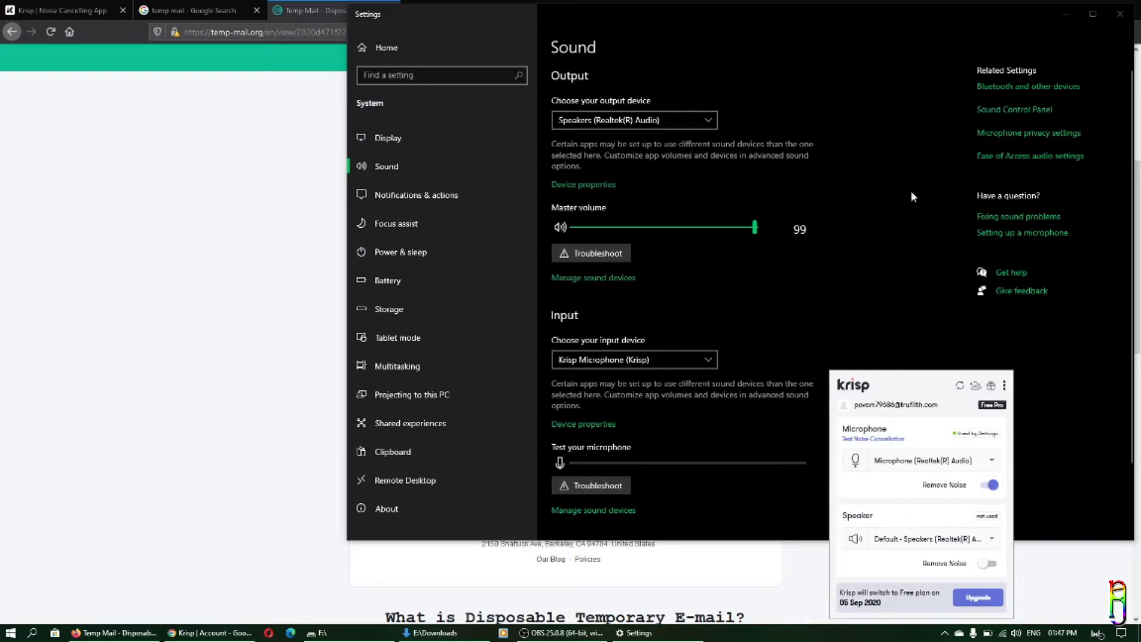
pyautogui.click(920, 184)
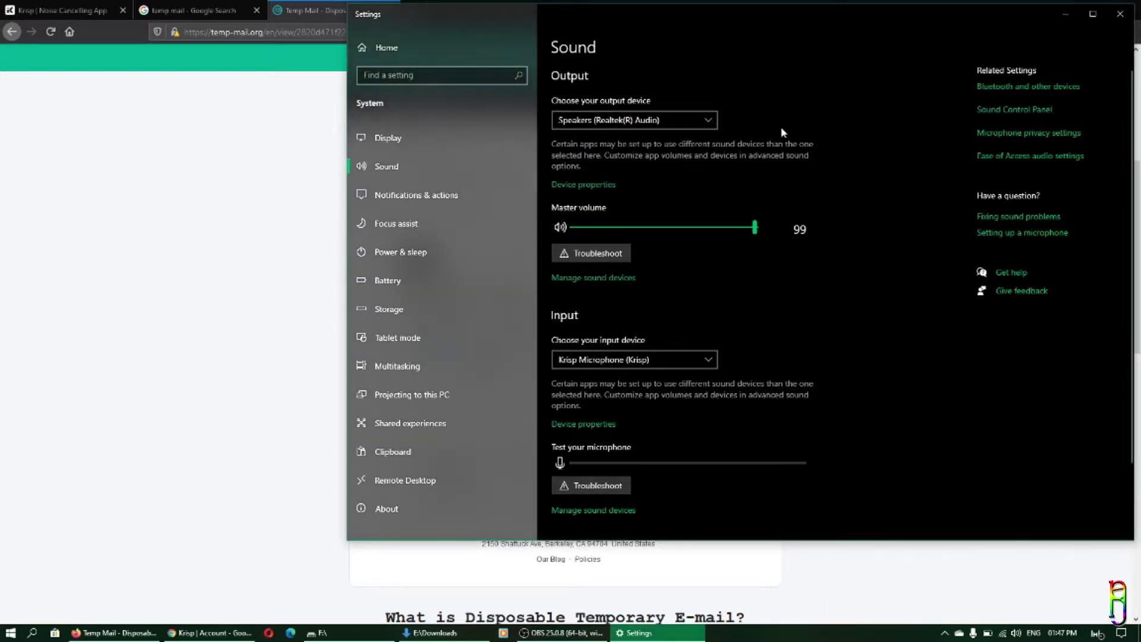
# Step: Set input to Krisp Microphone (Krisp), keeping Speakers (Realtek(R) Audio) as output
pyautogui.click(705, 120)
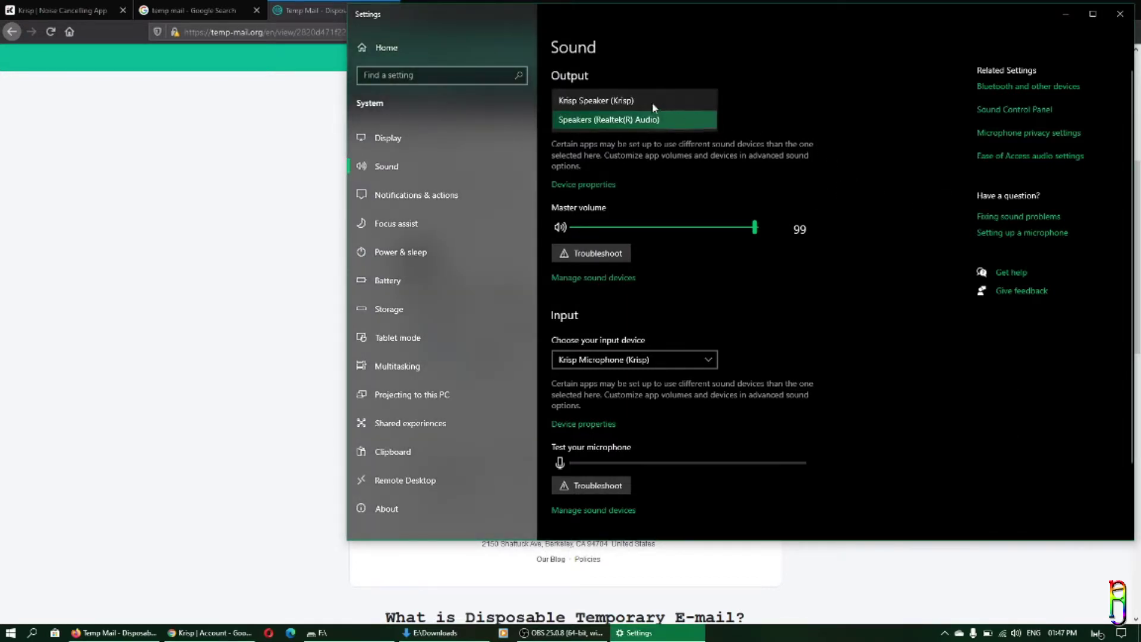
pyautogui.click(658, 309)
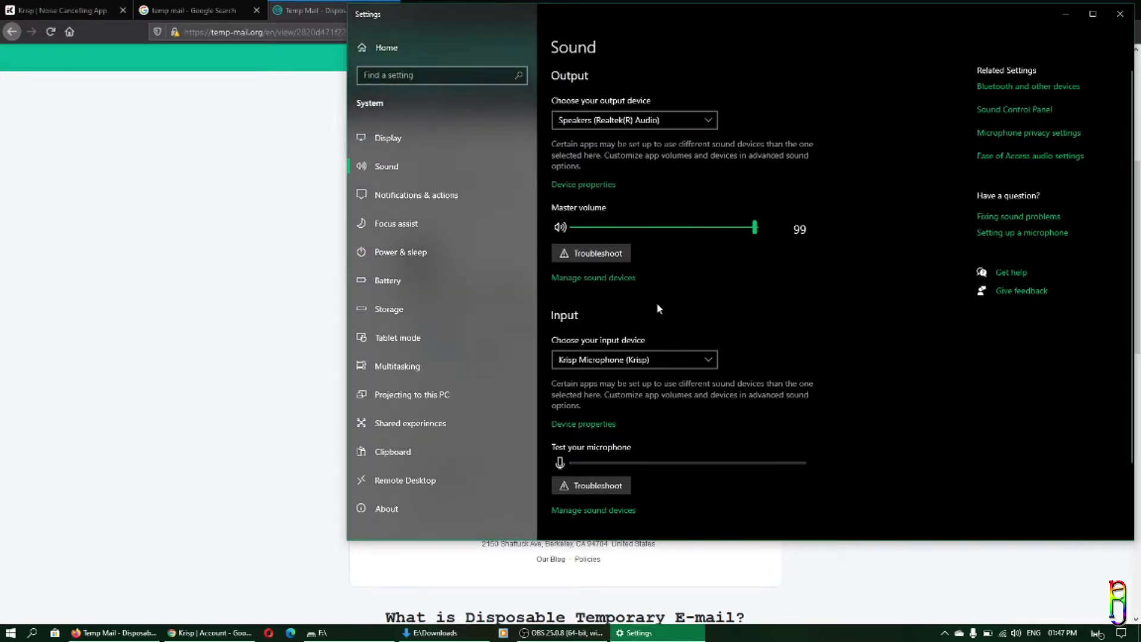
pyautogui.click(650, 360)
pyautogui.click(649, 364)
pyautogui.click(657, 120)
pyautogui.click(624, 121)
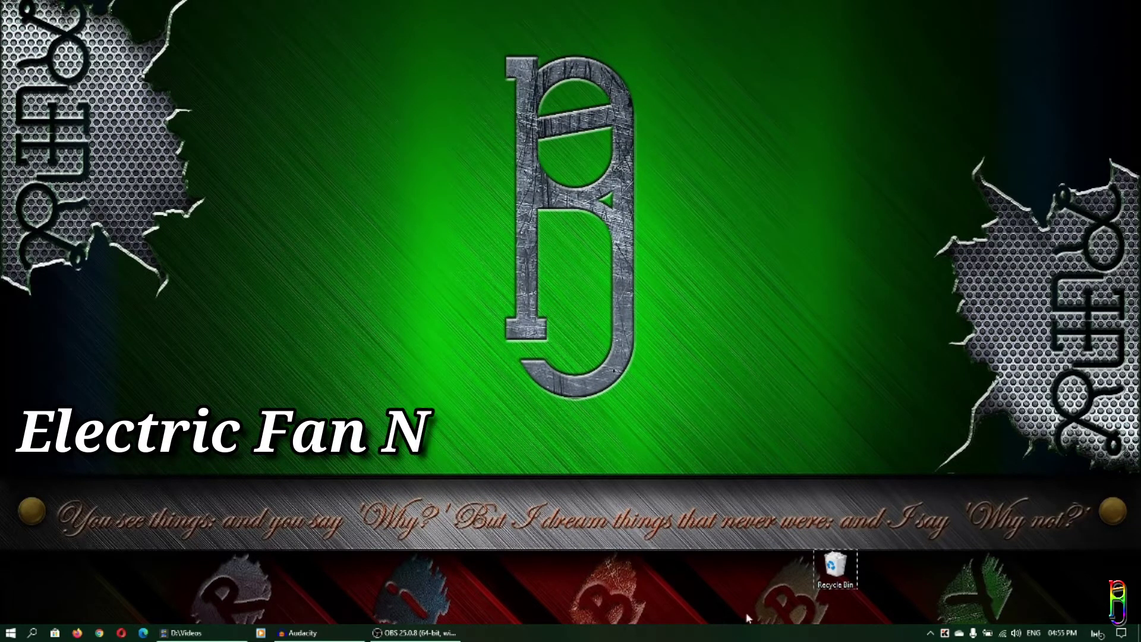
# Step: Toggle Krisp's microphone Remove Noise on, off, then on to compare the fan noise
pyautogui.click(946, 633)
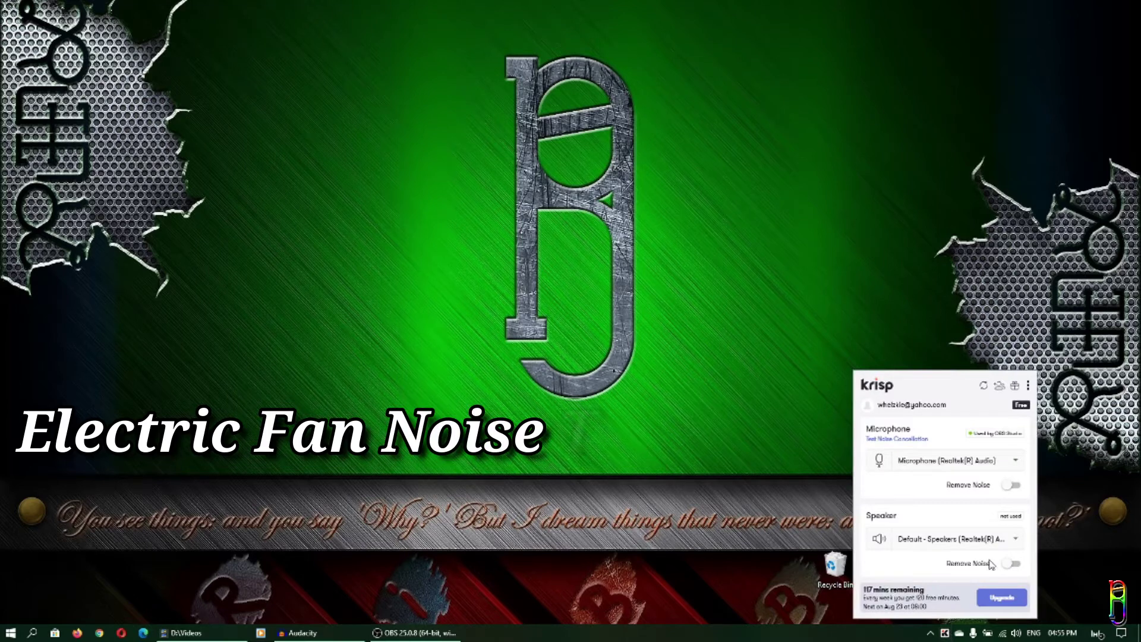
pyautogui.click(1013, 486)
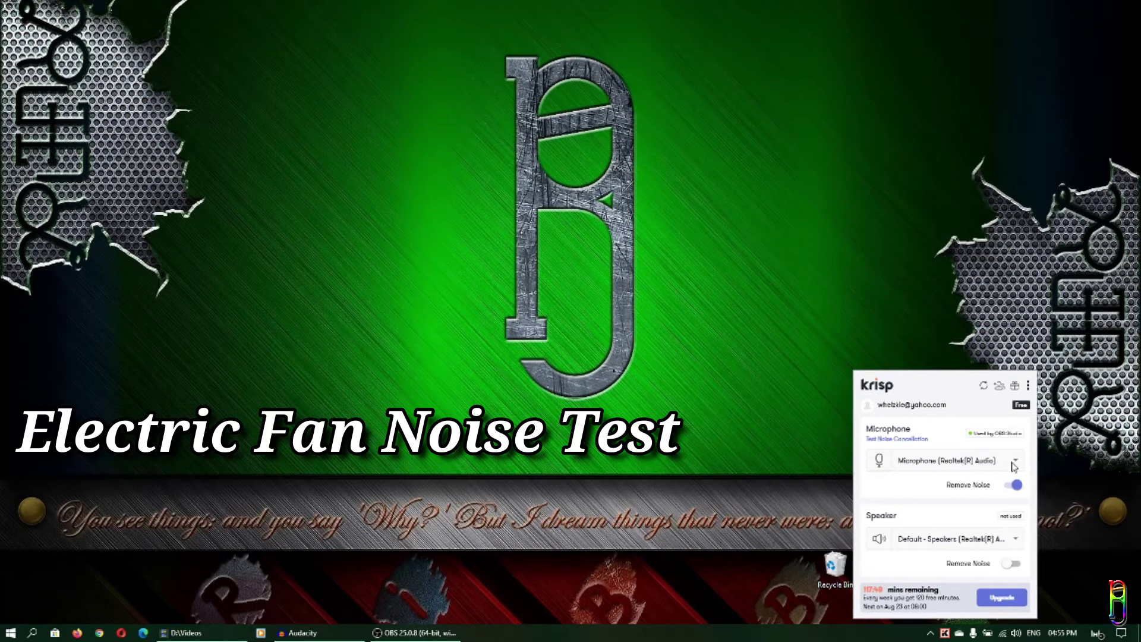
pyautogui.click(1014, 486)
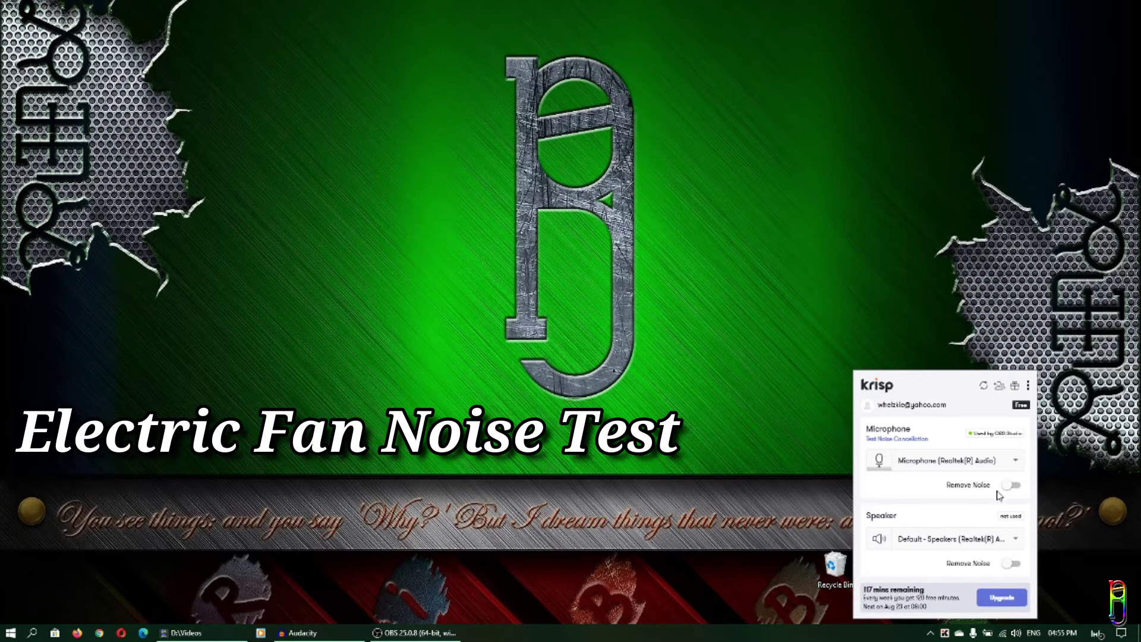
pyautogui.click(1015, 486)
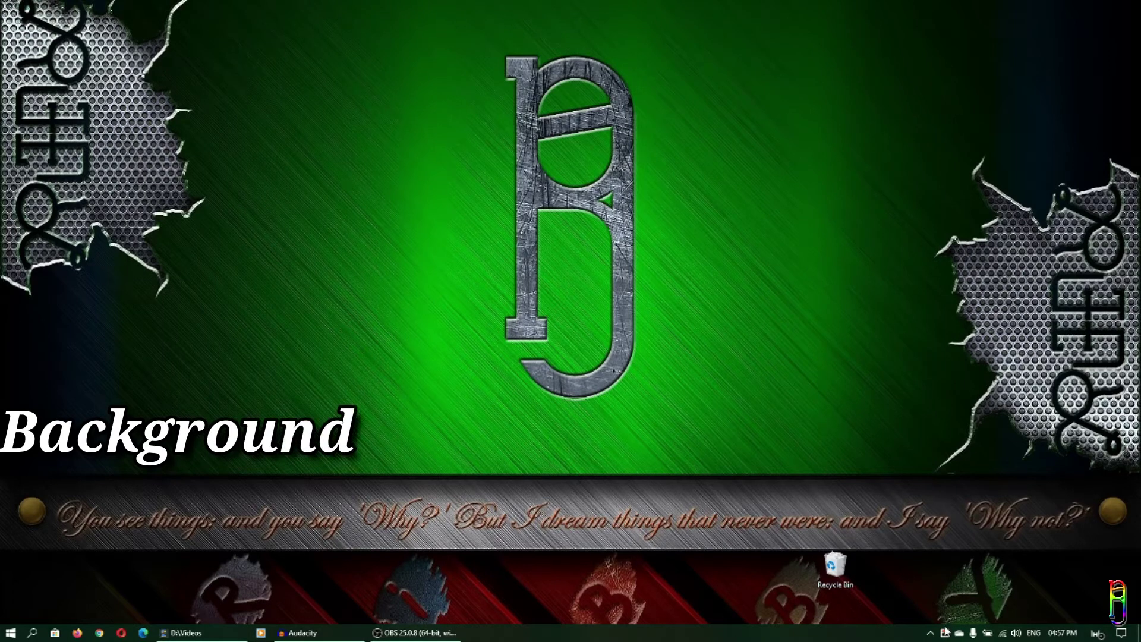
# Step: Toggle Krisp's microphone Remove Noise on, off, then on against the background music
pyautogui.click(945, 631)
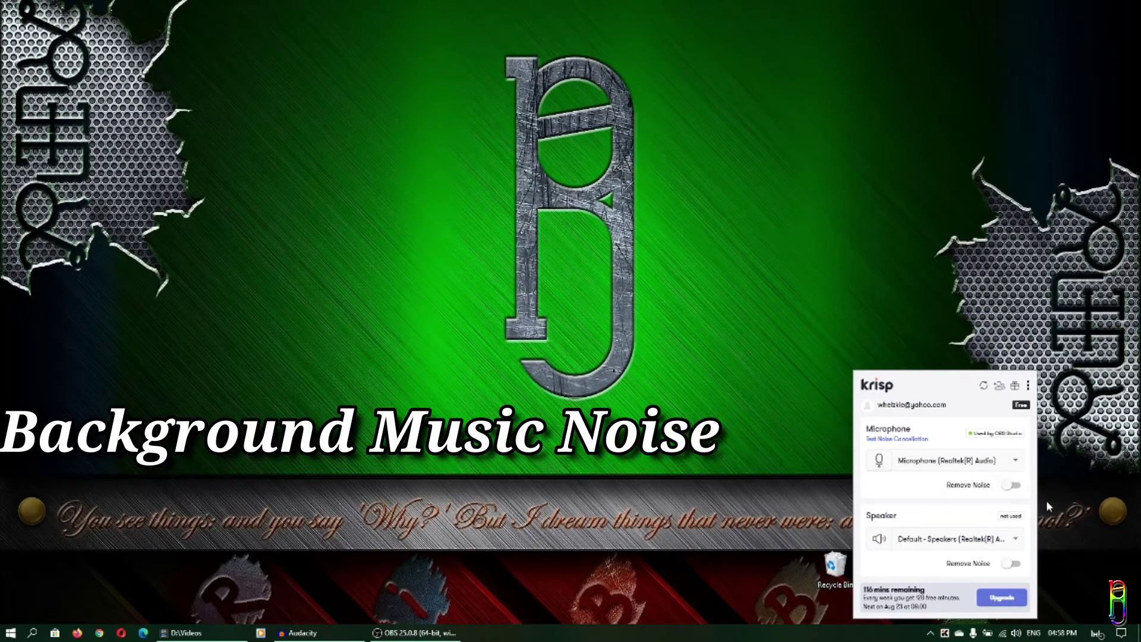
pyautogui.click(1013, 485)
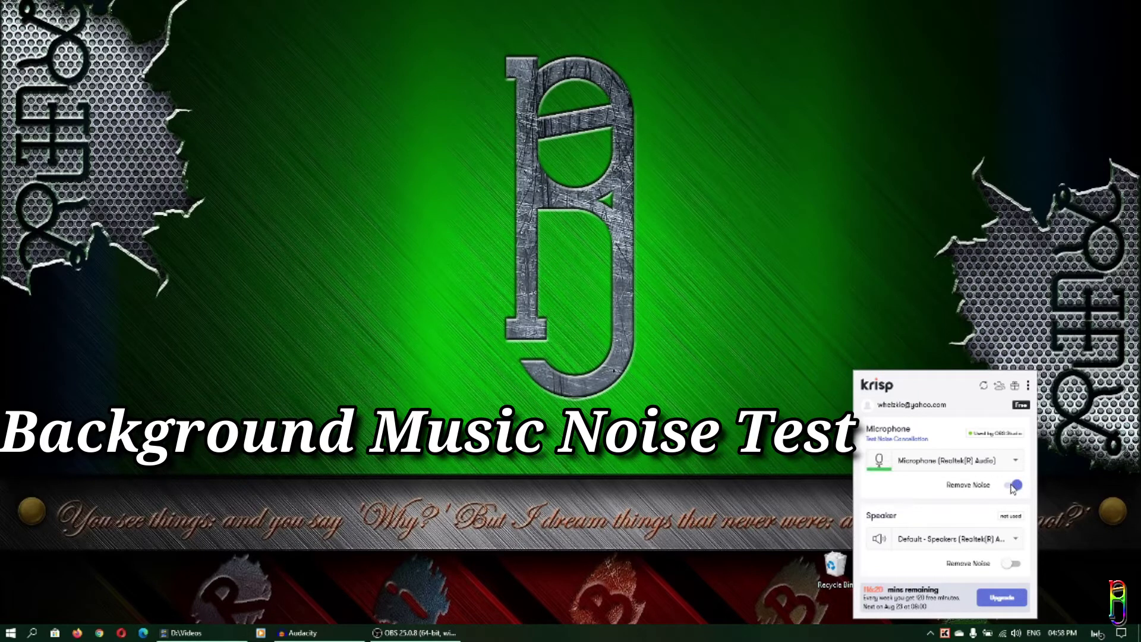
pyautogui.click(1014, 486)
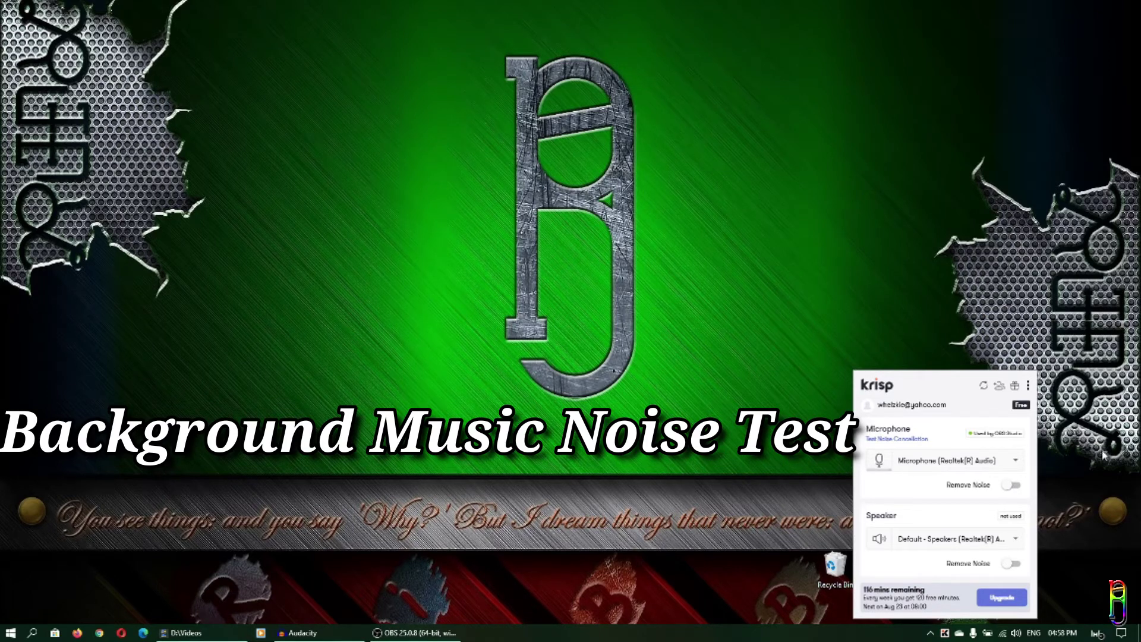
pyautogui.click(1013, 485)
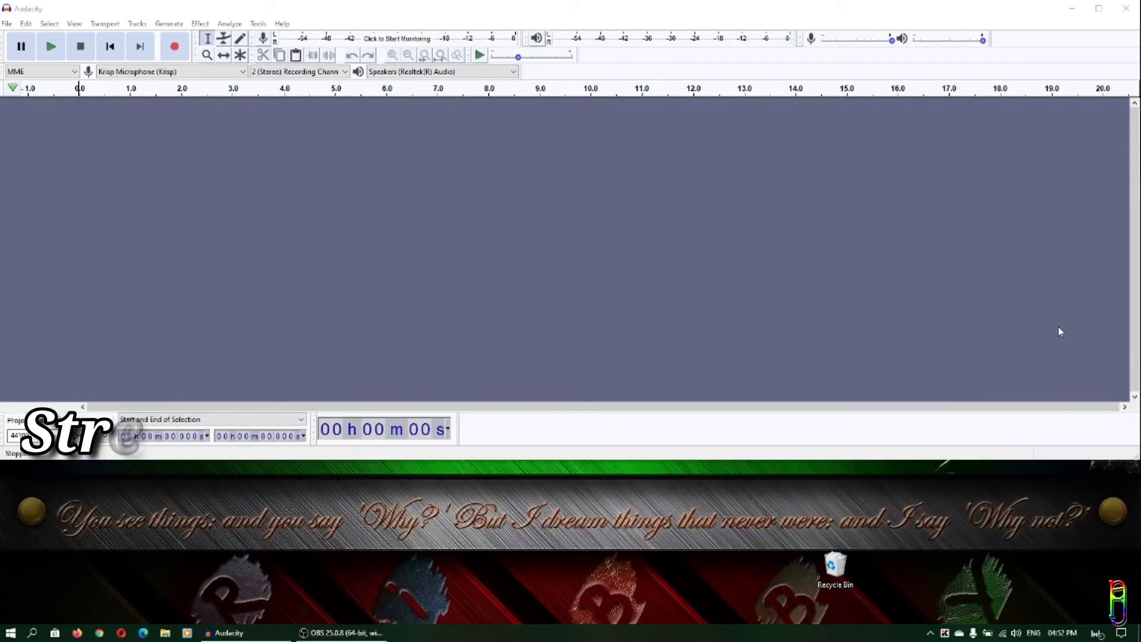
# Step: Turn on Krisp noise removal, minimize Audacity, then toggle it off and on for street noise
pyautogui.click(945, 634)
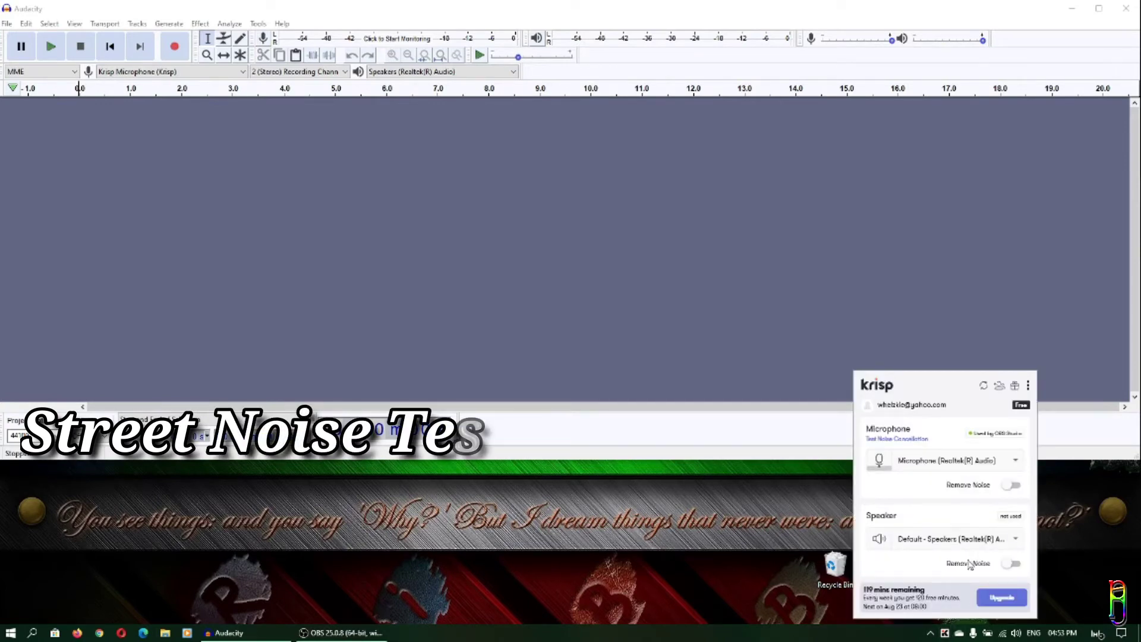
pyautogui.click(1014, 486)
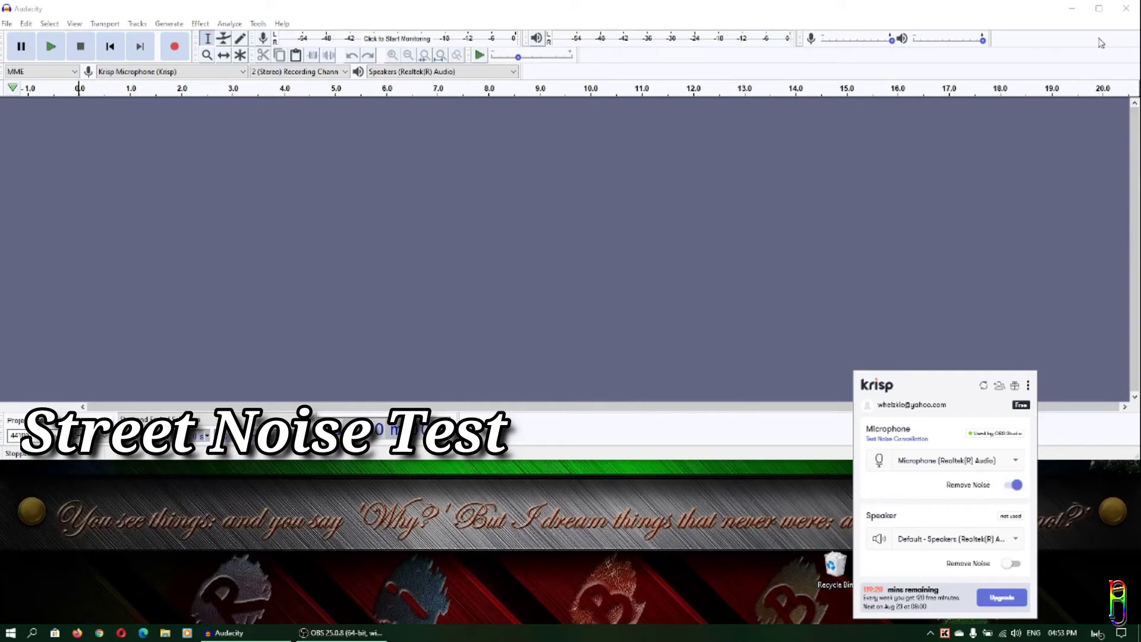
pyautogui.click(1080, 9)
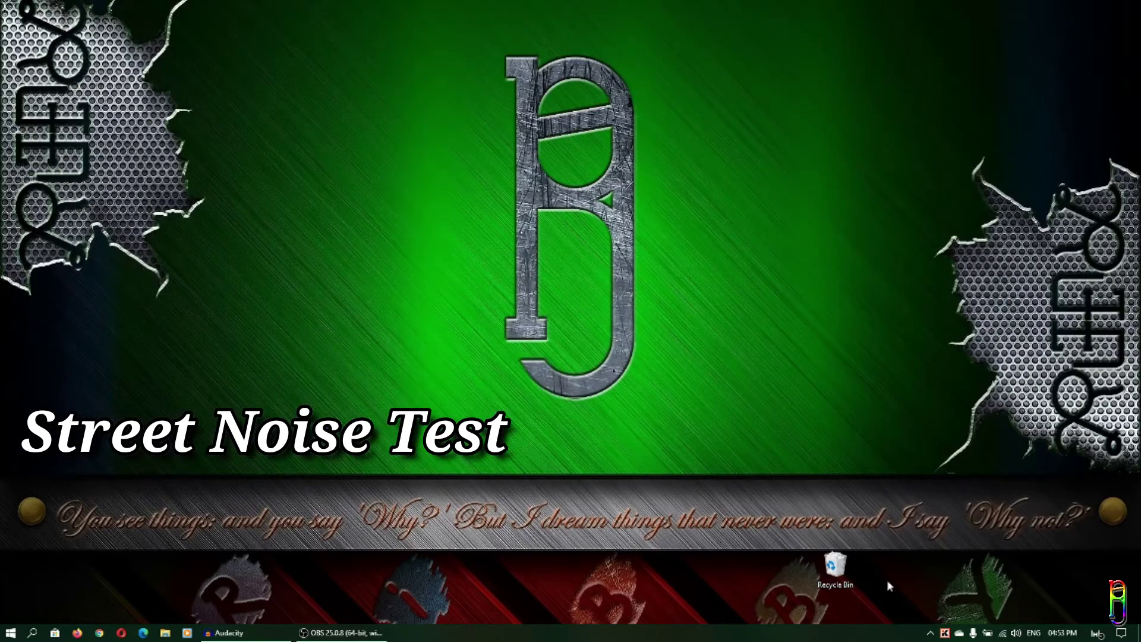
pyautogui.click(945, 633)
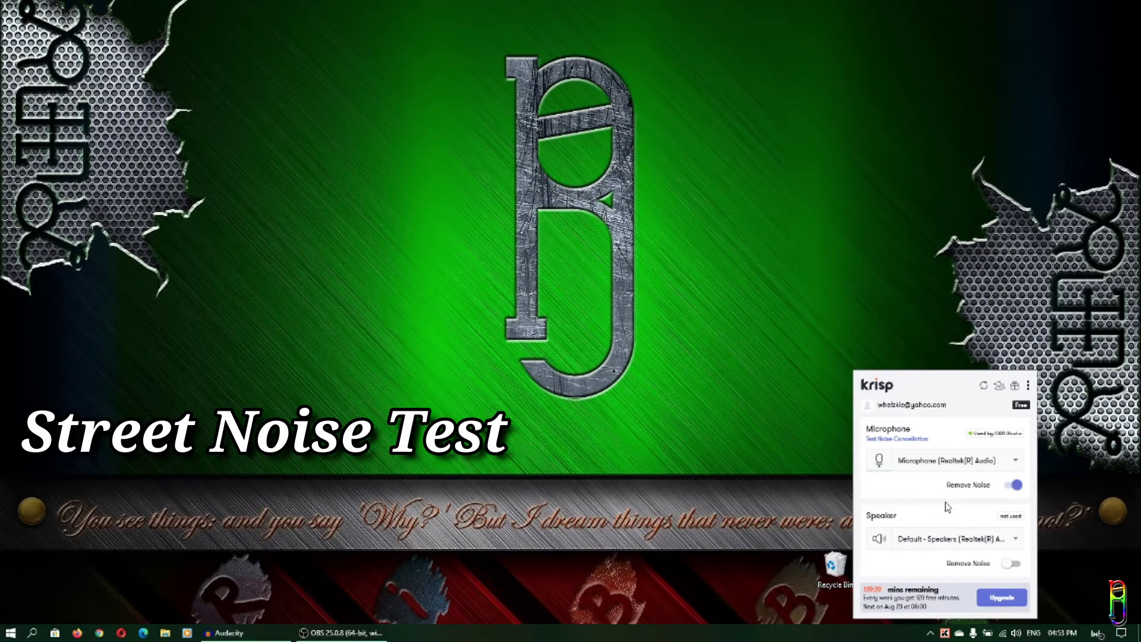
pyautogui.click(1012, 485)
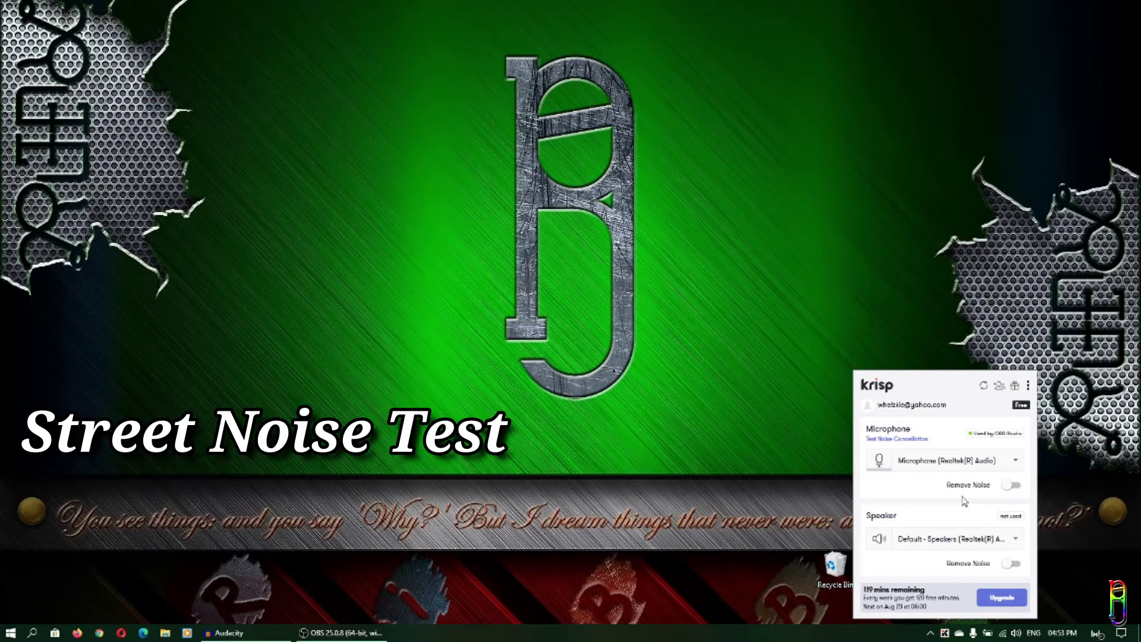
pyautogui.click(1014, 487)
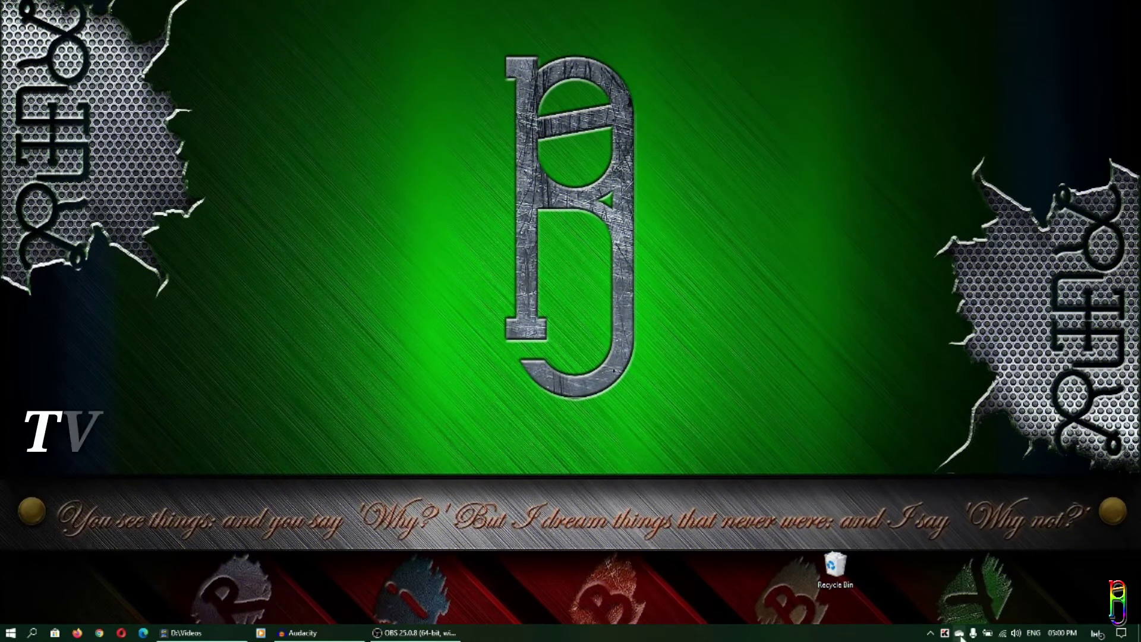
# Step: Open Krisp from the tray and switch microphone noise removal on, off, then on again
pyautogui.click(932, 635)
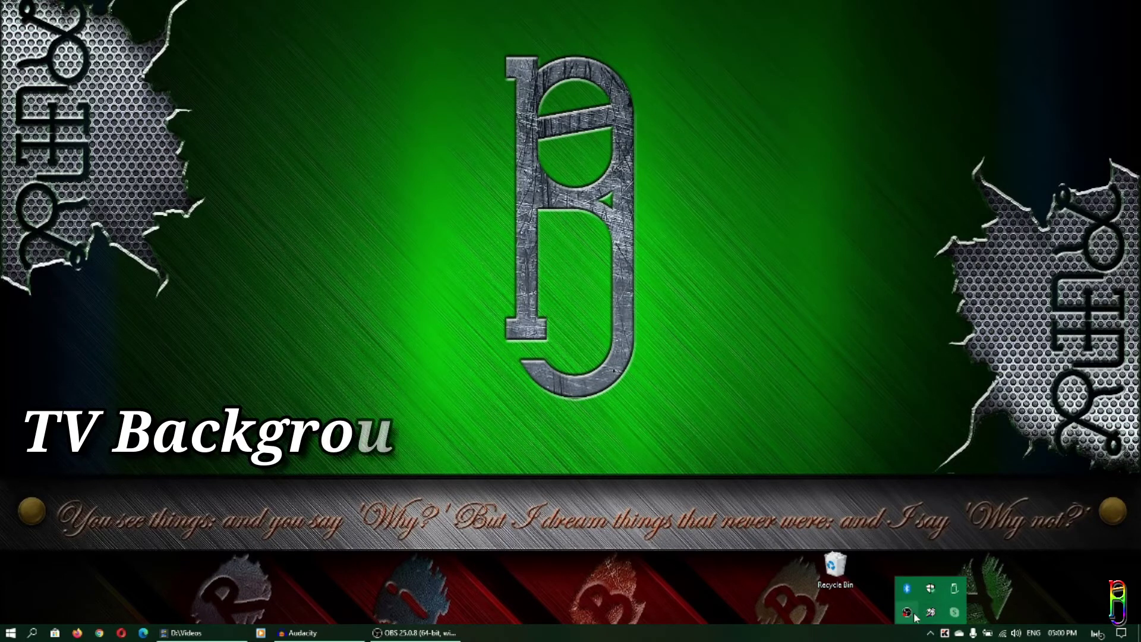
pyautogui.click(947, 634)
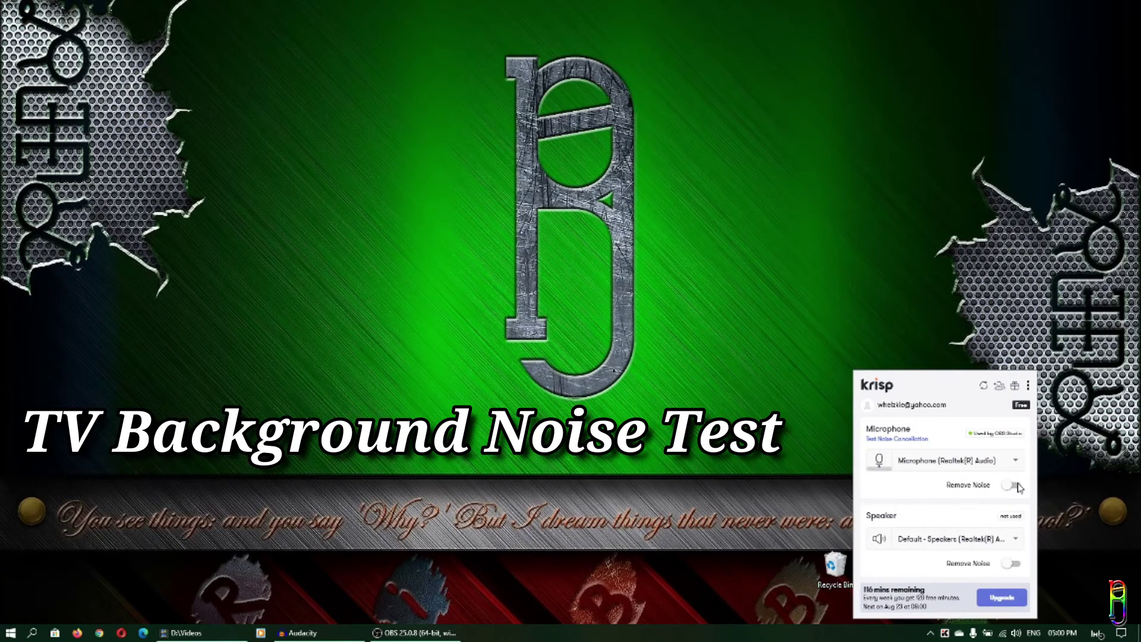
pyautogui.click(1015, 486)
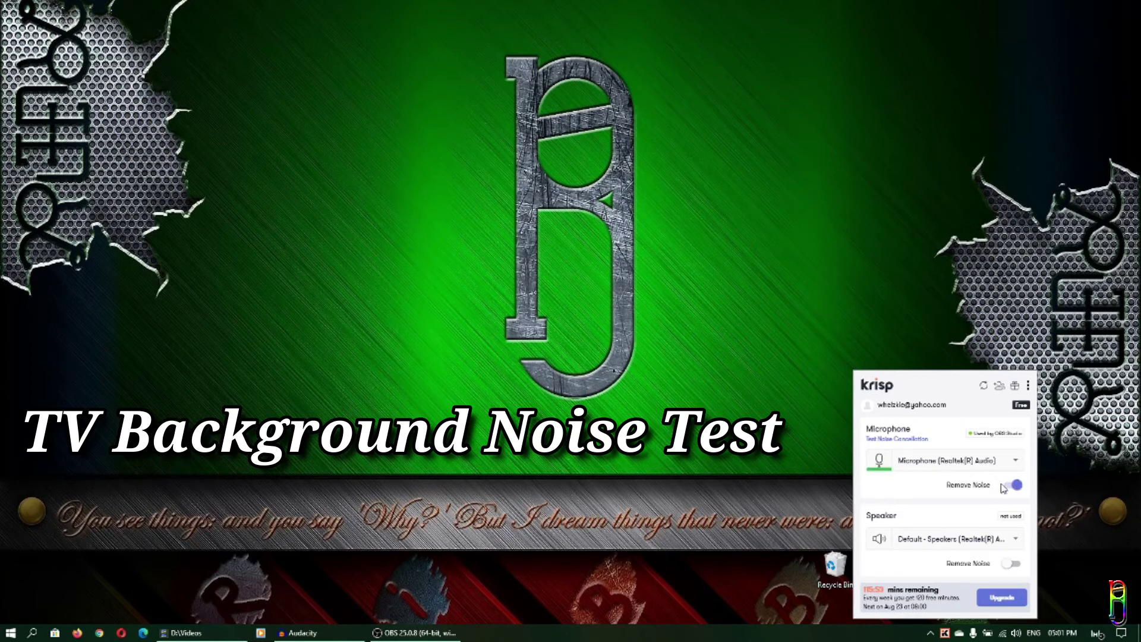
pyautogui.click(1011, 486)
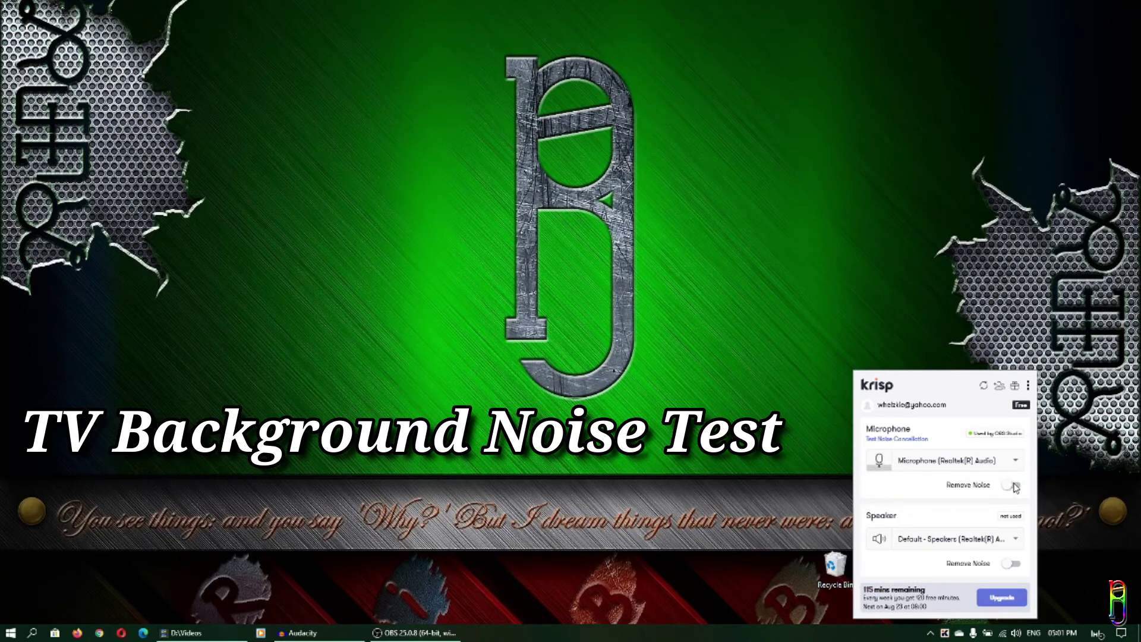
pyautogui.click(1015, 486)
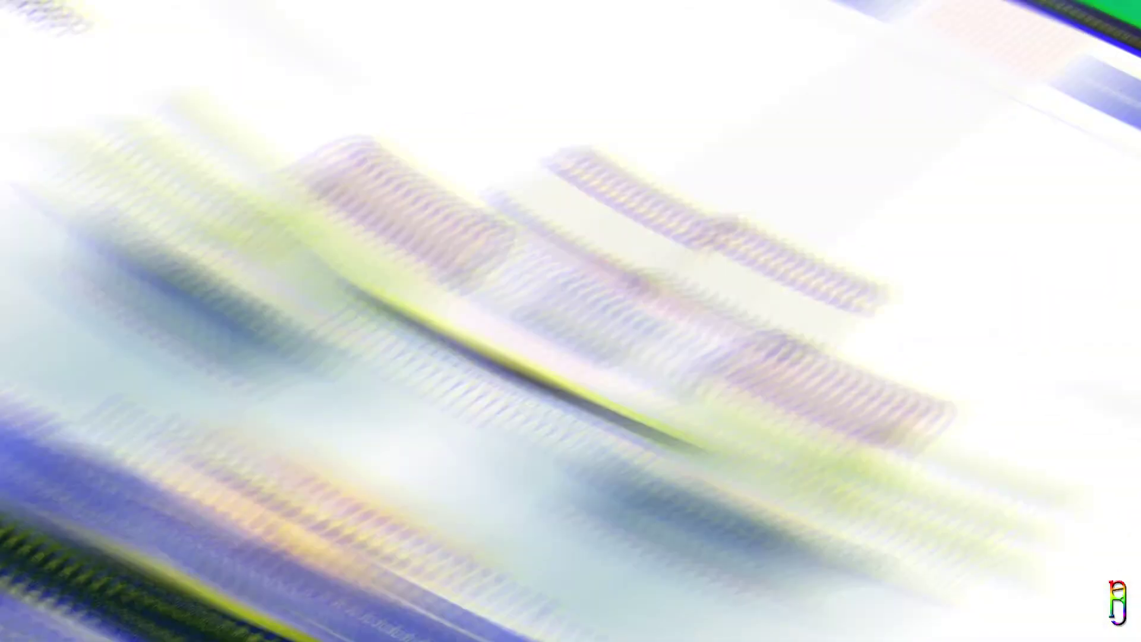
# Step: Scroll down the krisp.ai homepage to the See Krisp in Action noise demo section
pyautogui.scroll(-1, 580, 192)
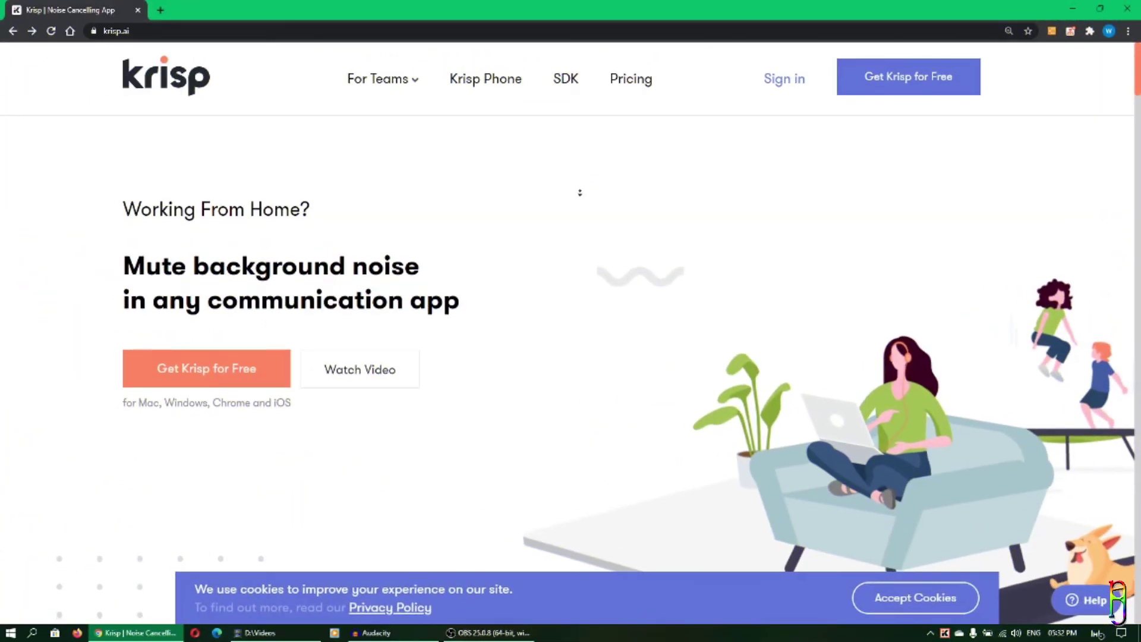
pyautogui.scroll(-1, 580, 193)
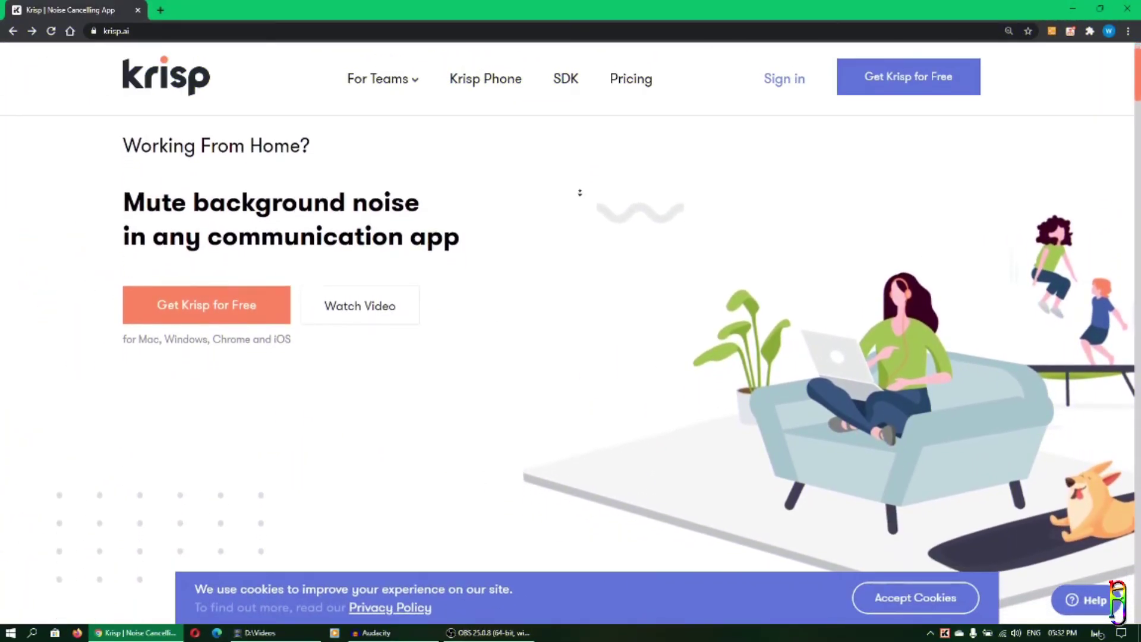
pyautogui.scroll(-1, 580, 193)
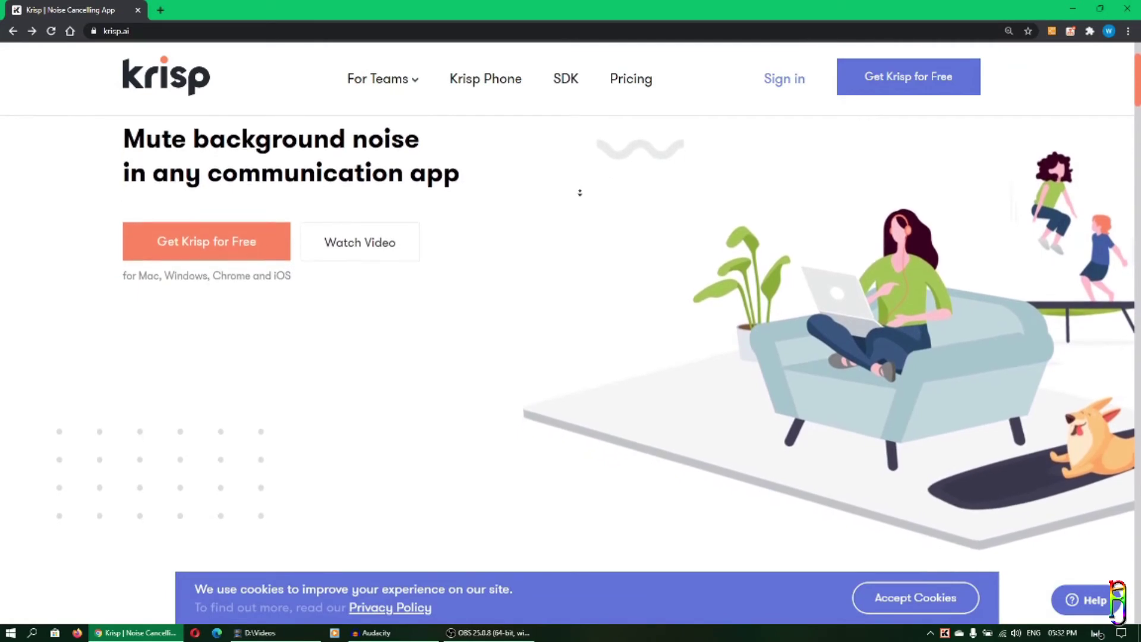
pyautogui.scroll(-1, 580, 192)
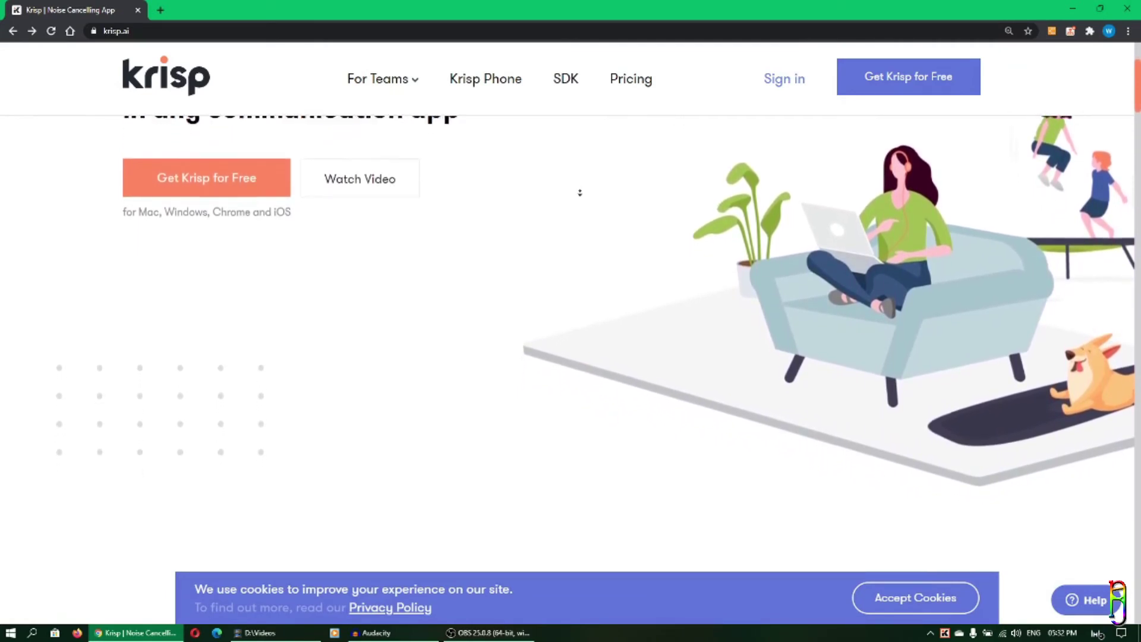
pyautogui.scroll(-1, 580, 192)
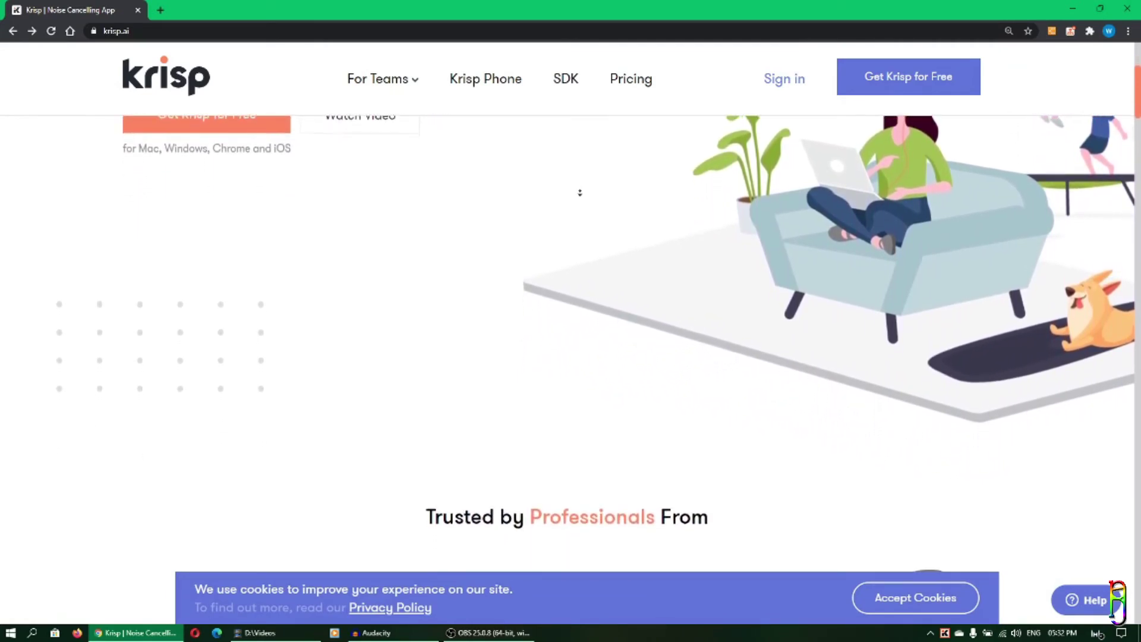
pyautogui.scroll(-1, 580, 193)
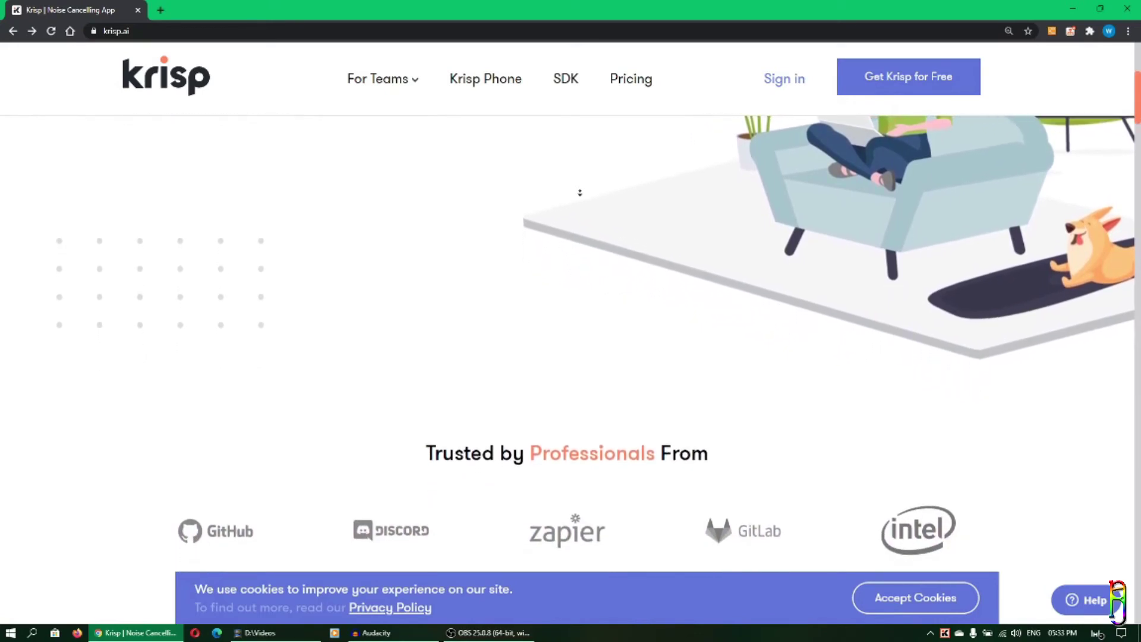
pyautogui.scroll(-1, 580, 192)
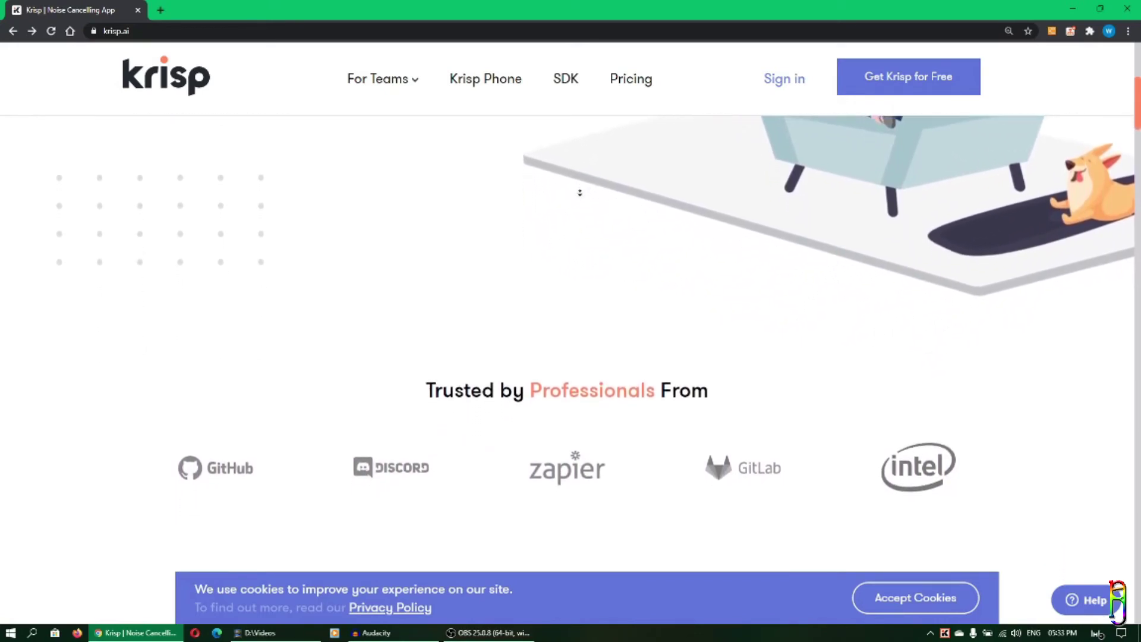
pyautogui.scroll(-1, 580, 192)
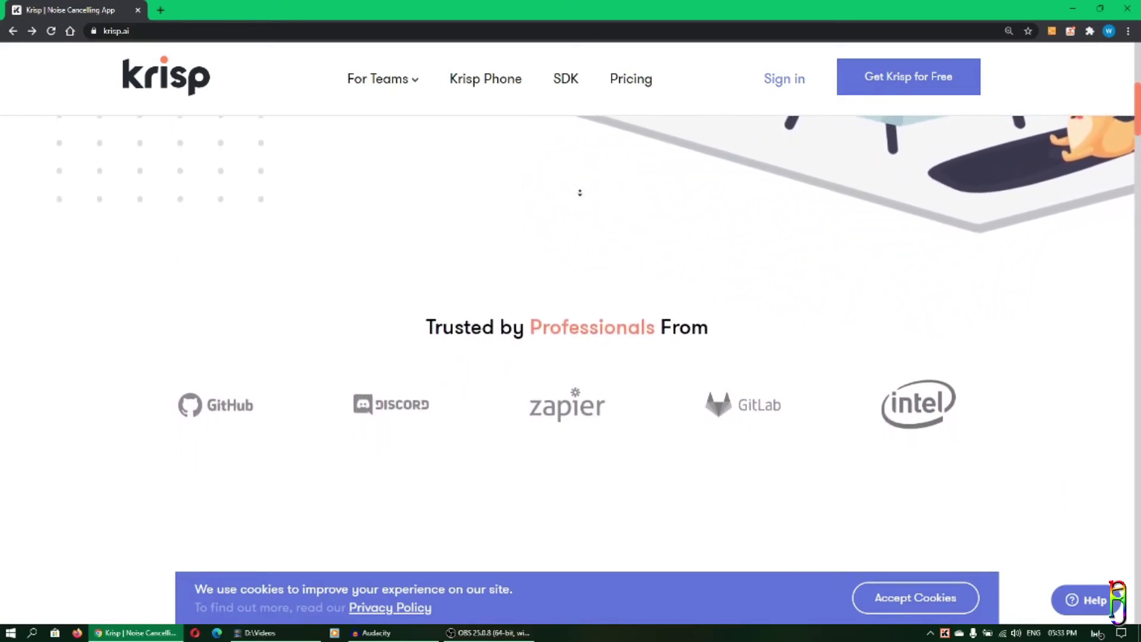
pyautogui.scroll(-1, 580, 193)
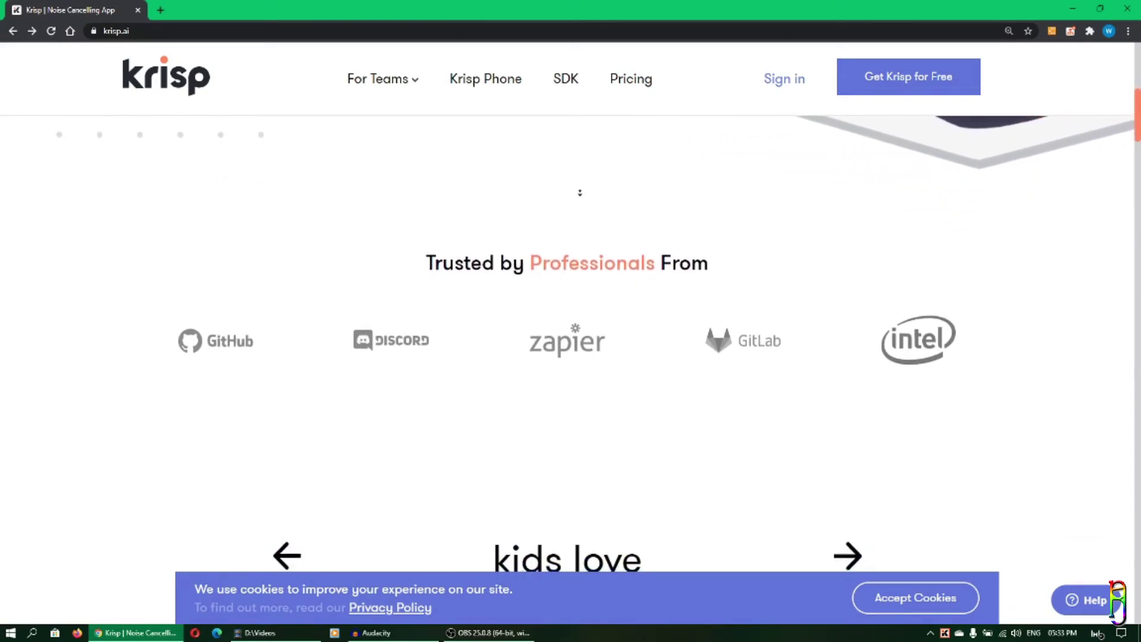
pyautogui.scroll(-1, 580, 192)
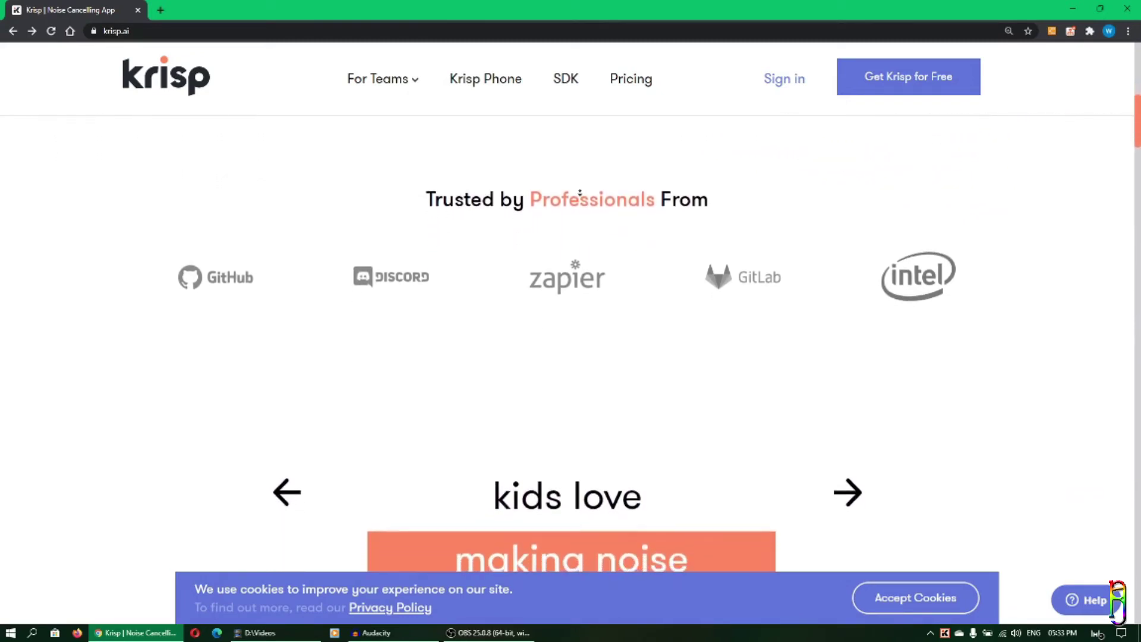
pyautogui.scroll(-1, 580, 193)
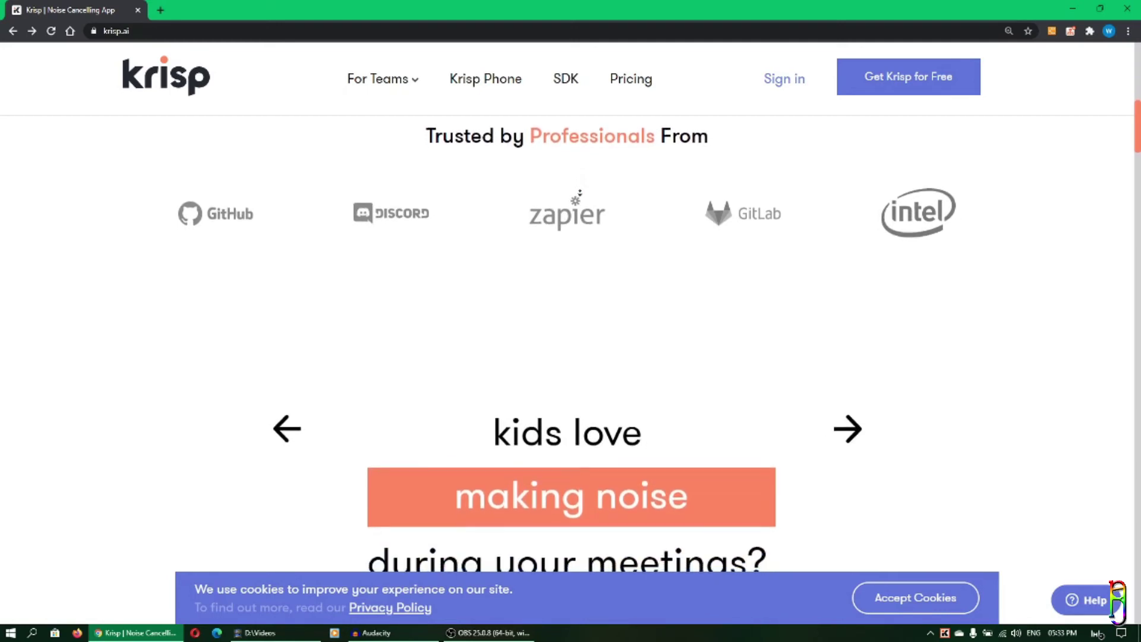
pyautogui.scroll(-1, 580, 193)
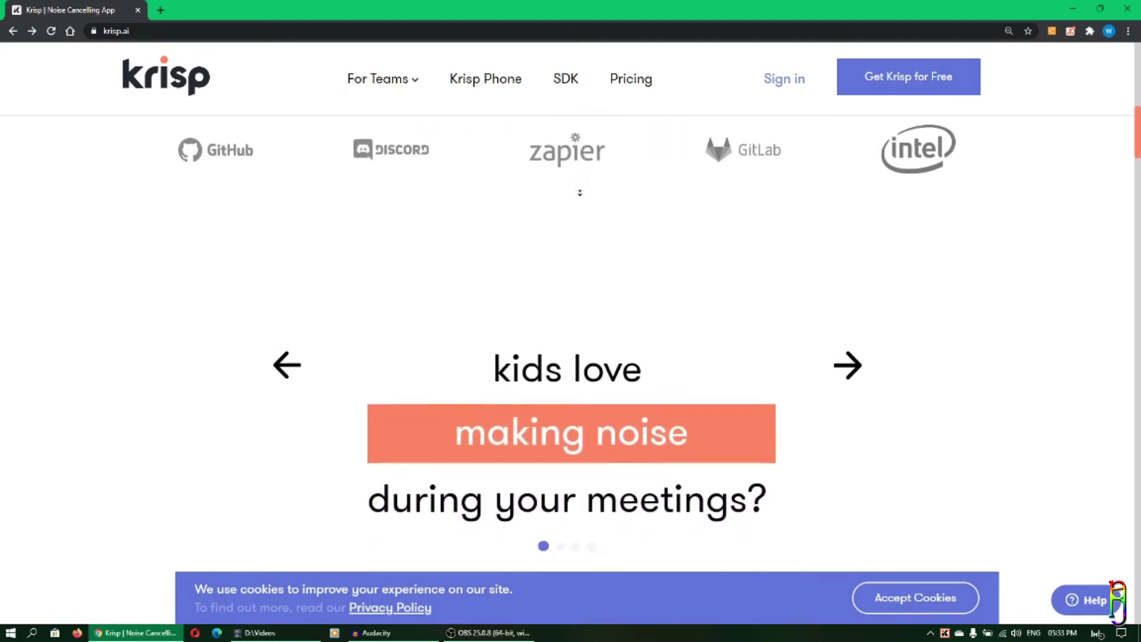
pyautogui.scroll(-1, 580, 192)
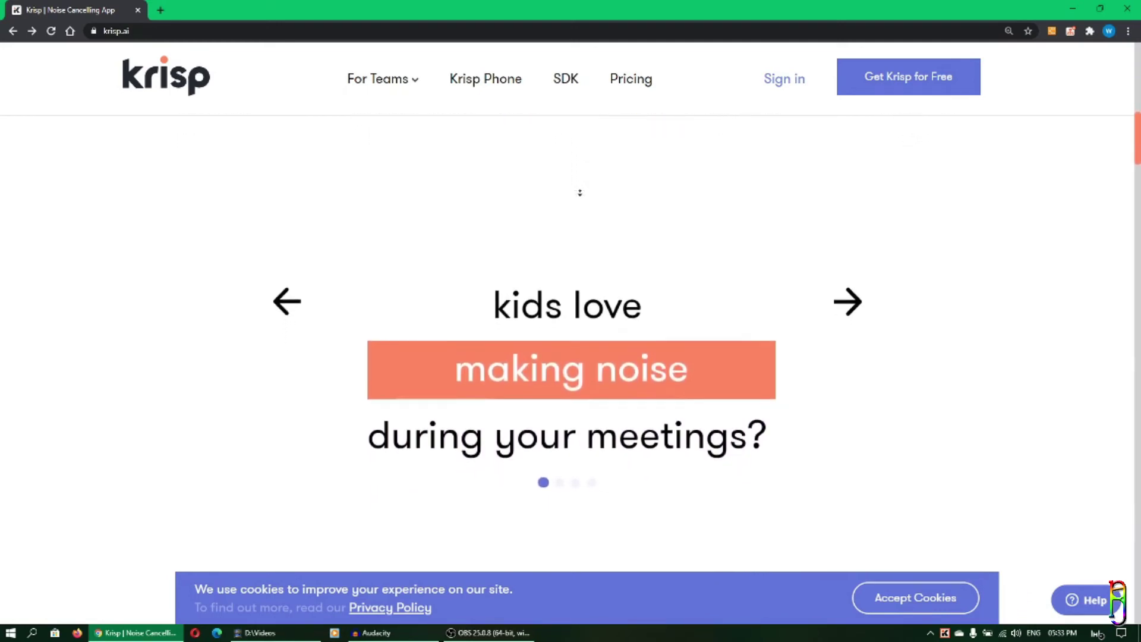
pyautogui.scroll(-1, 581, 193)
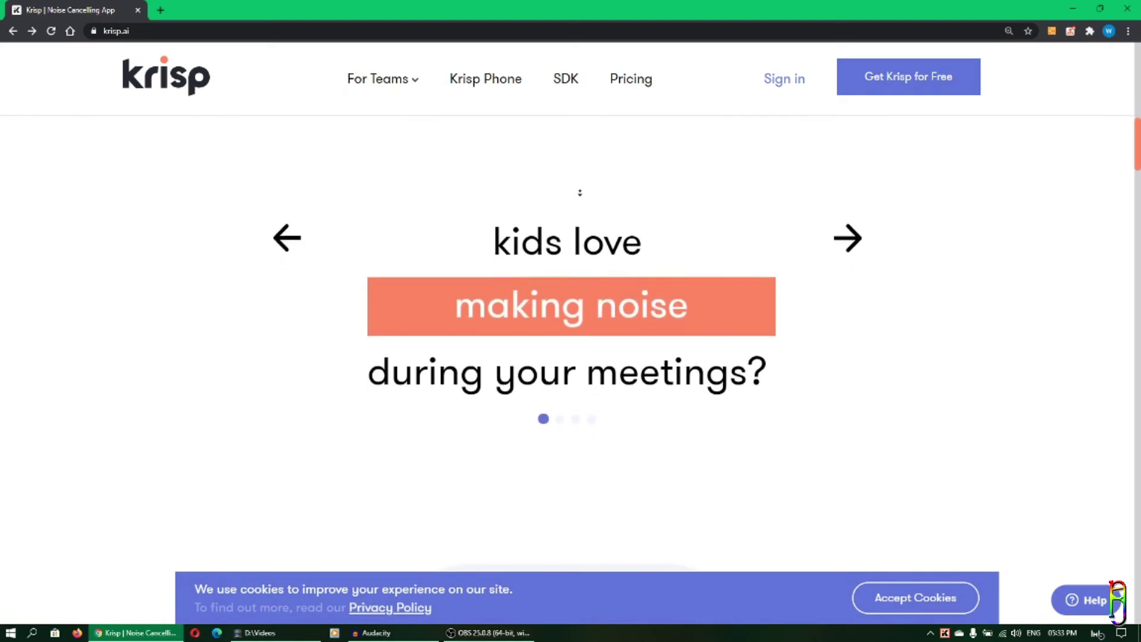
pyautogui.scroll(-1, 580, 193)
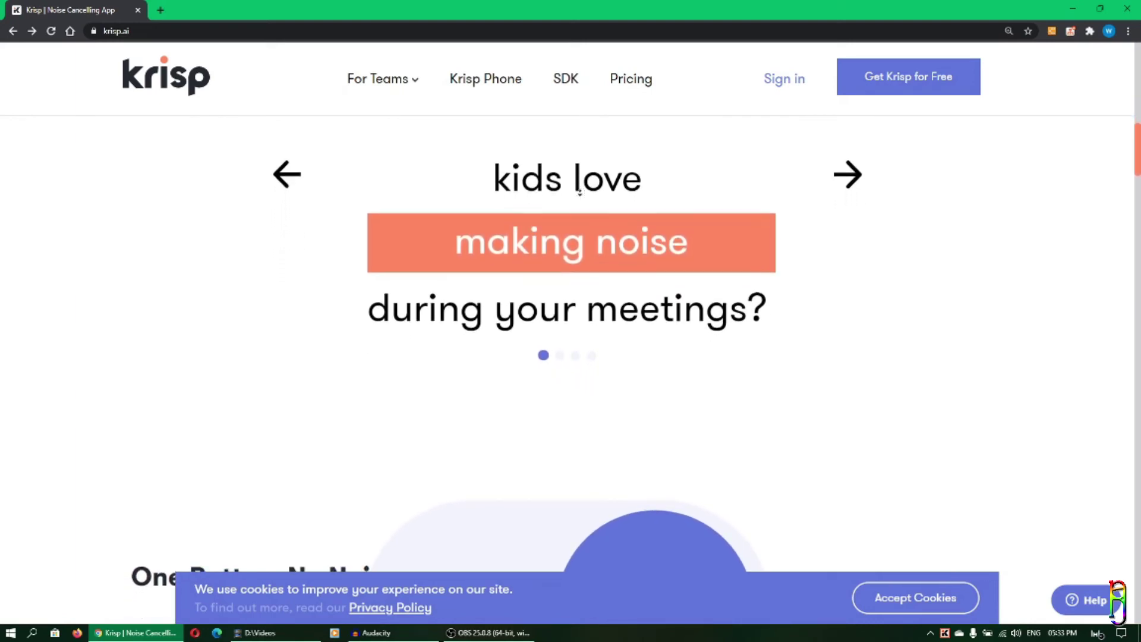
pyautogui.scroll(-1, 580, 193)
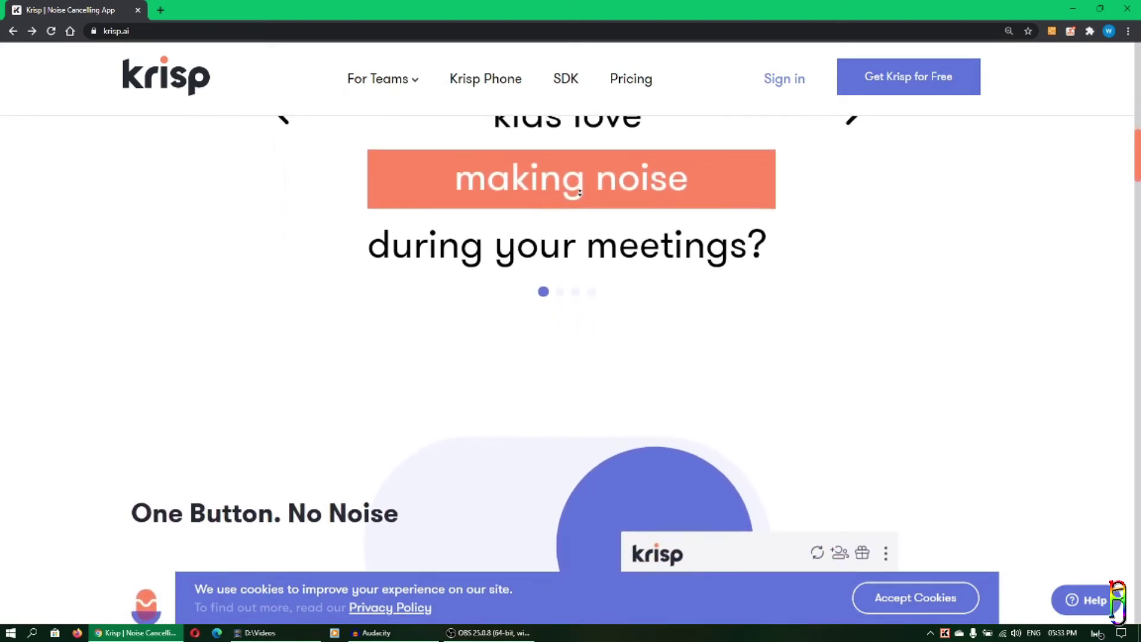
pyautogui.scroll(-1, 580, 192)
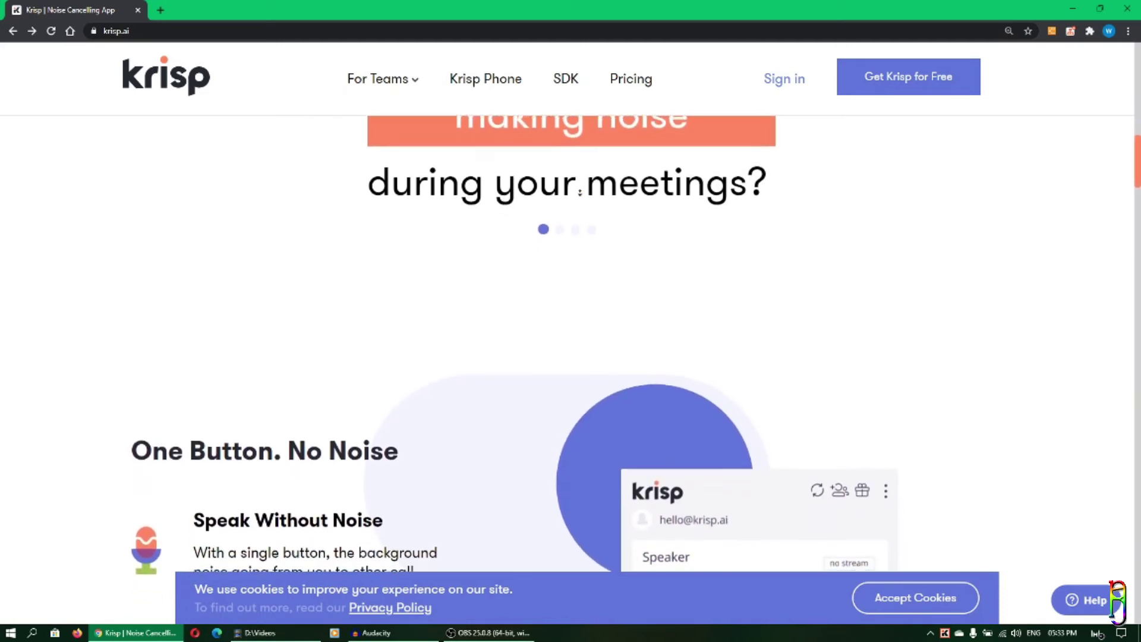
pyautogui.scroll(-1, 580, 193)
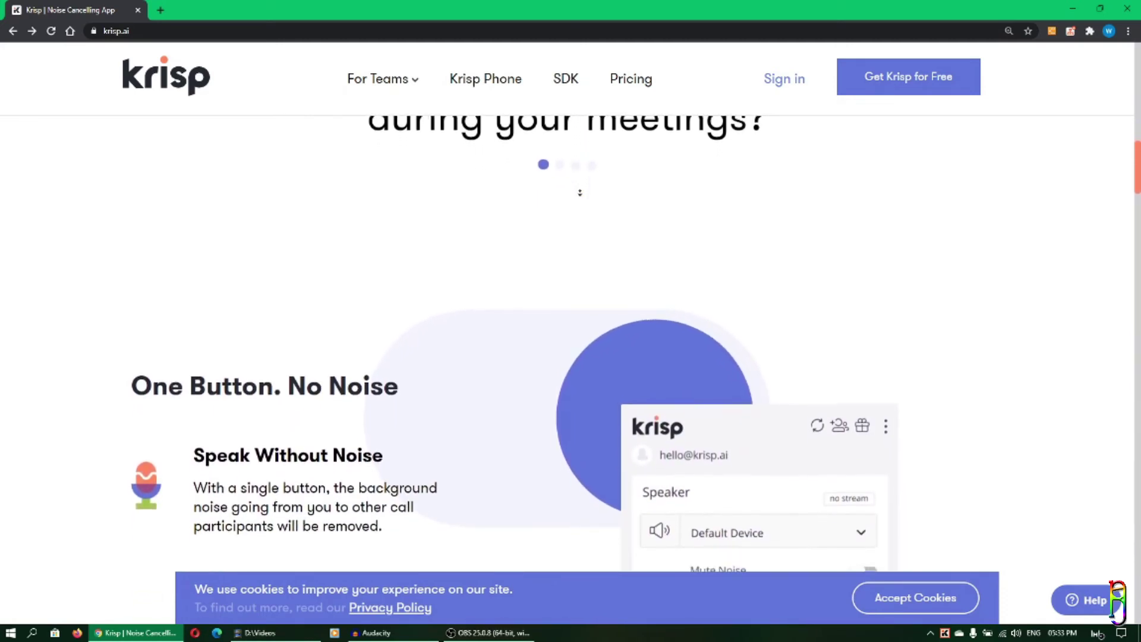